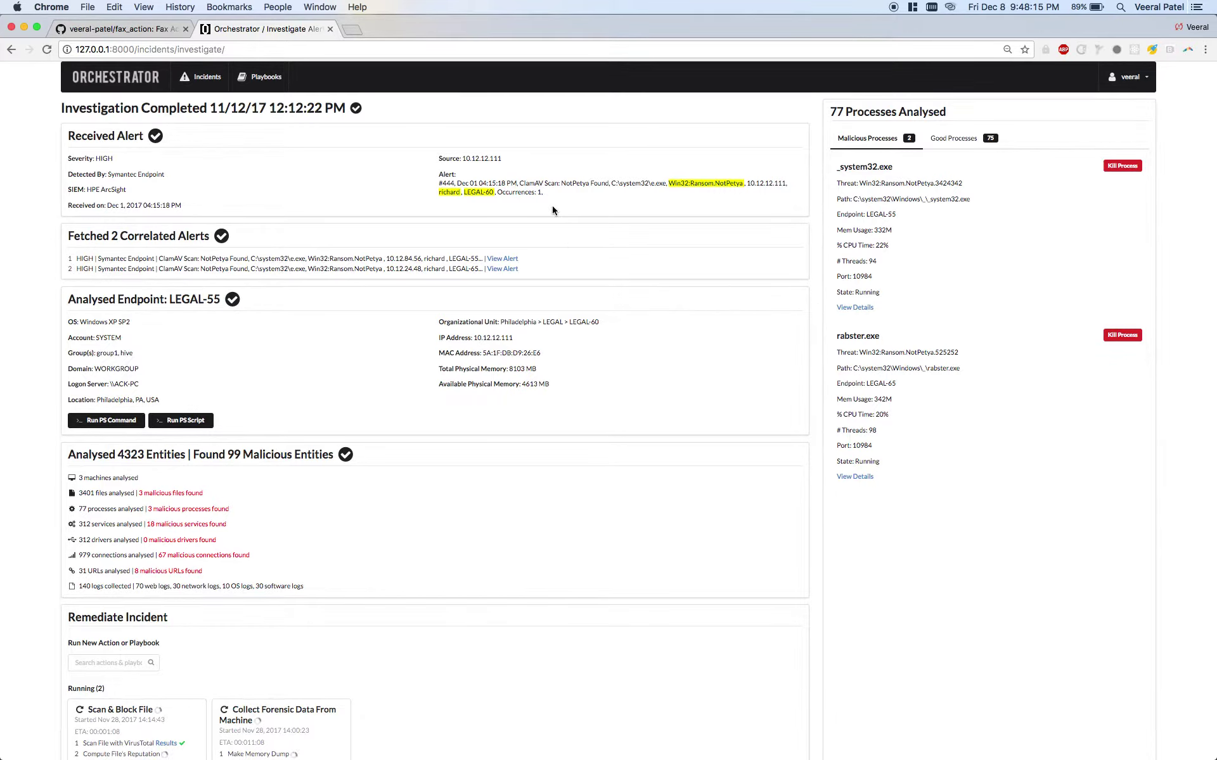
Step: Review the received alert's text and the details of the first correlated alert
{"action": "left_click_drag", "start_coordinate": [550, 199], "coordinate": [435, 184]}
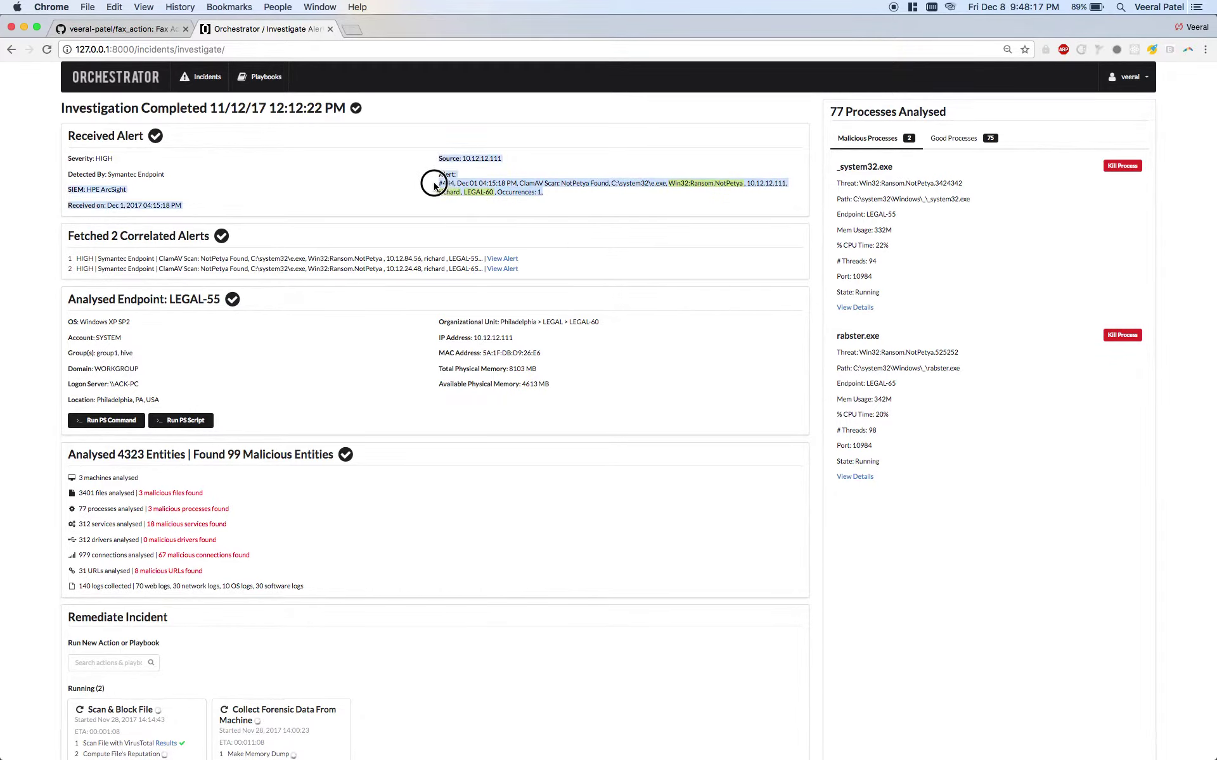
{"action": "left_click", "coordinate": [435, 185]}
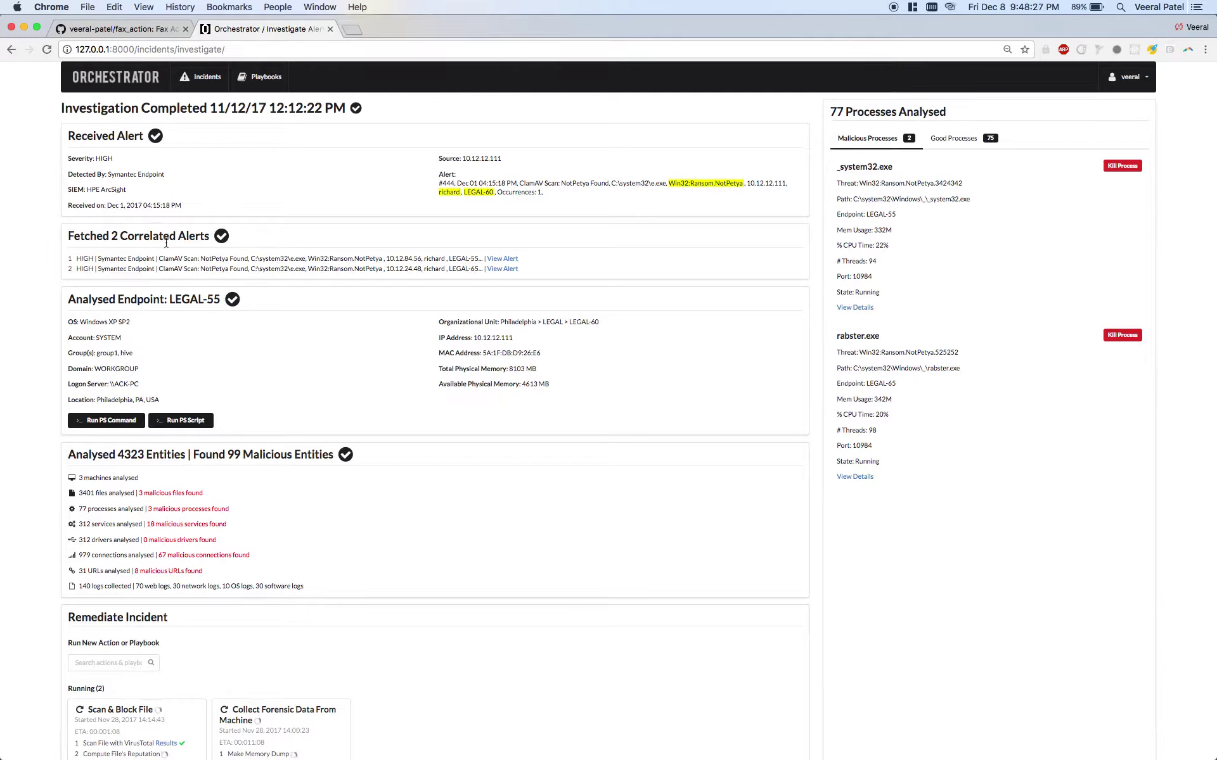
{"action": "left_click", "coordinate": [512, 258]}
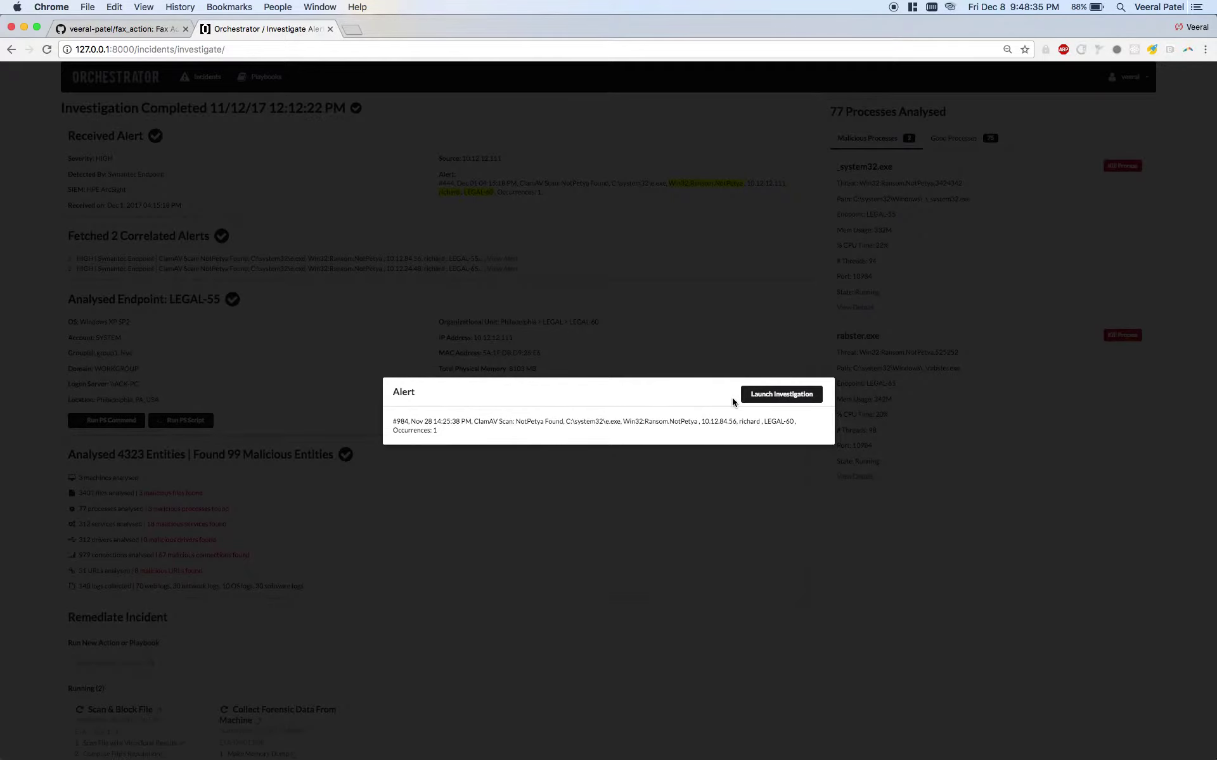
{"action": "left_click", "coordinate": [699, 360]}
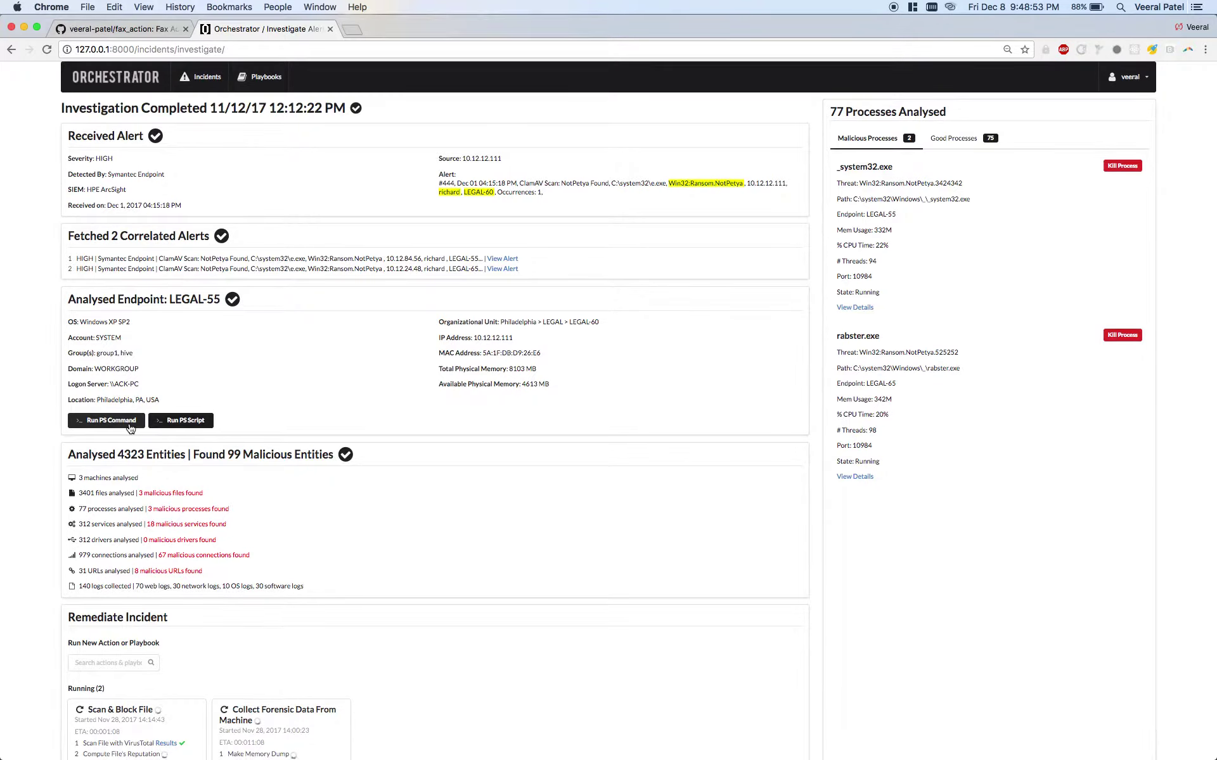
Step: Open the results of the VirusTotal scan in the running Scan & Block File playbook in a new tab
{"action": "scroll", "coordinate": [129, 428], "scroll_direction": "down", "scroll_amount": 5}
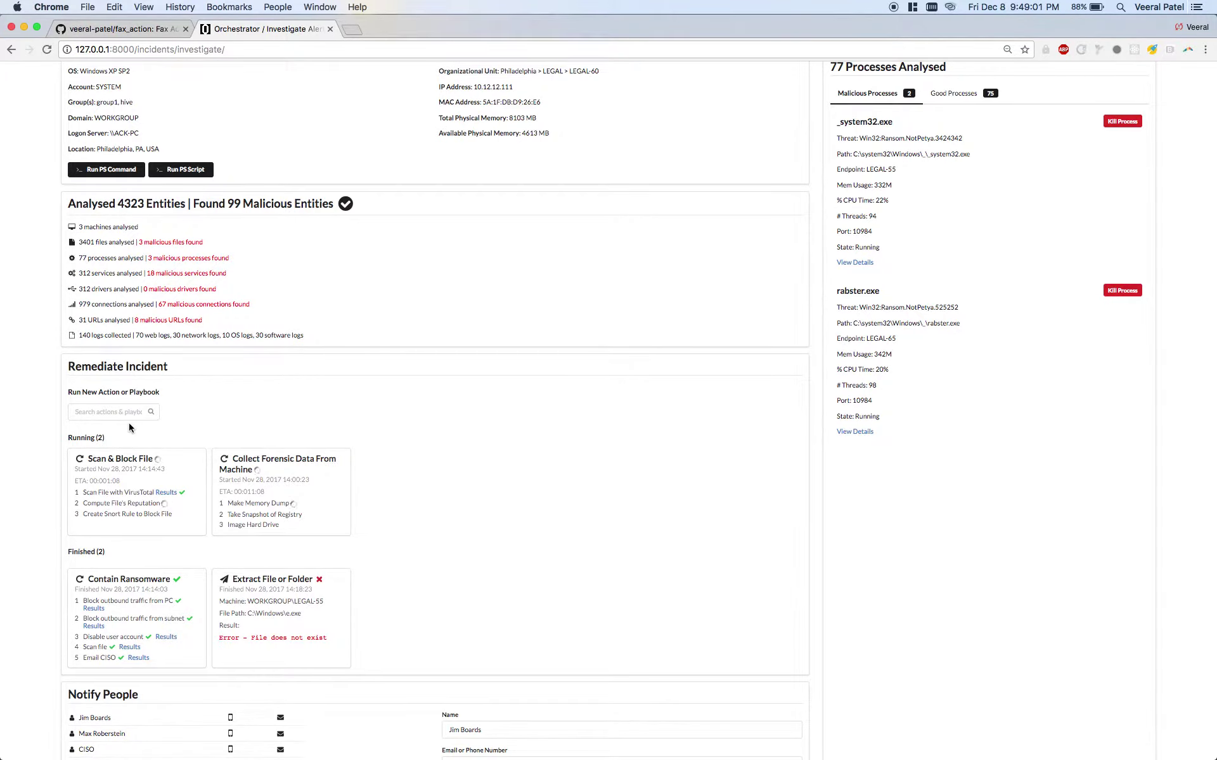
{"action": "scroll", "coordinate": [129, 428], "scroll_direction": "up", "scroll_amount": 3}
{"action": "scroll", "coordinate": [129, 427], "scroll_direction": "up", "scroll_amount": 2}
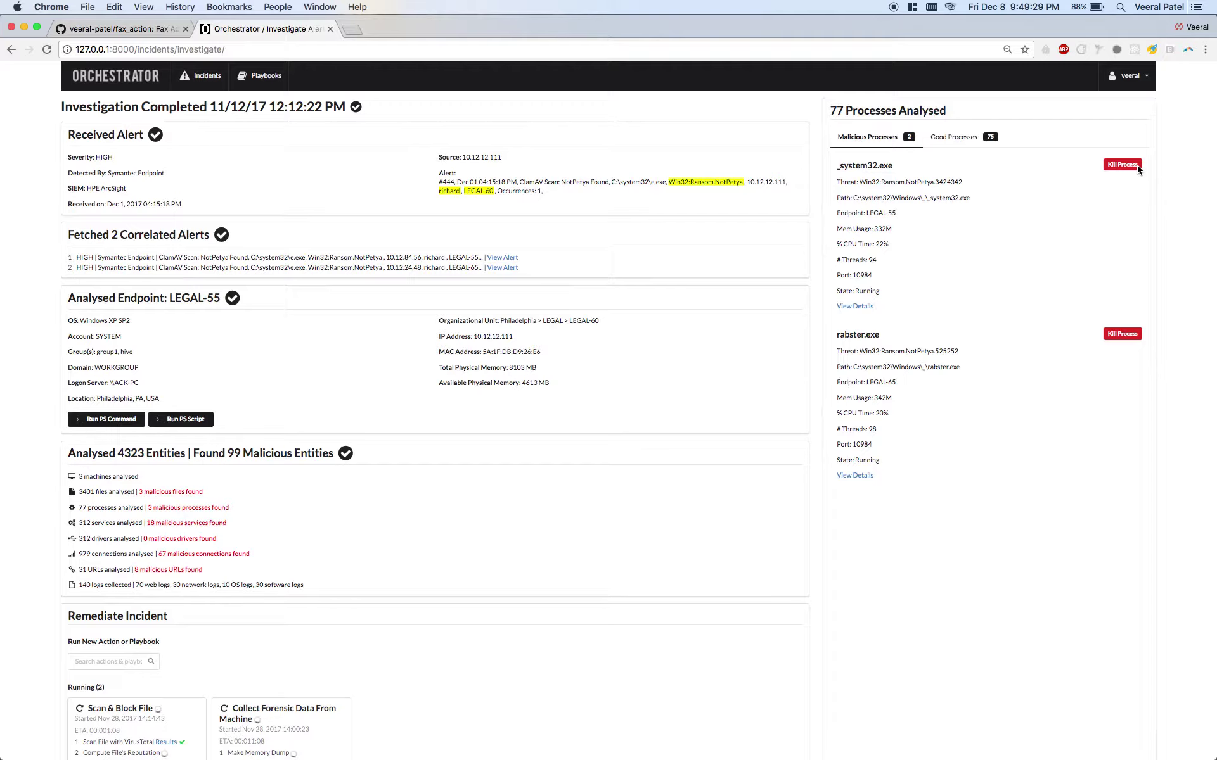
{"action": "scroll", "coordinate": [510, 413], "scroll_direction": "down", "scroll_amount": 10}
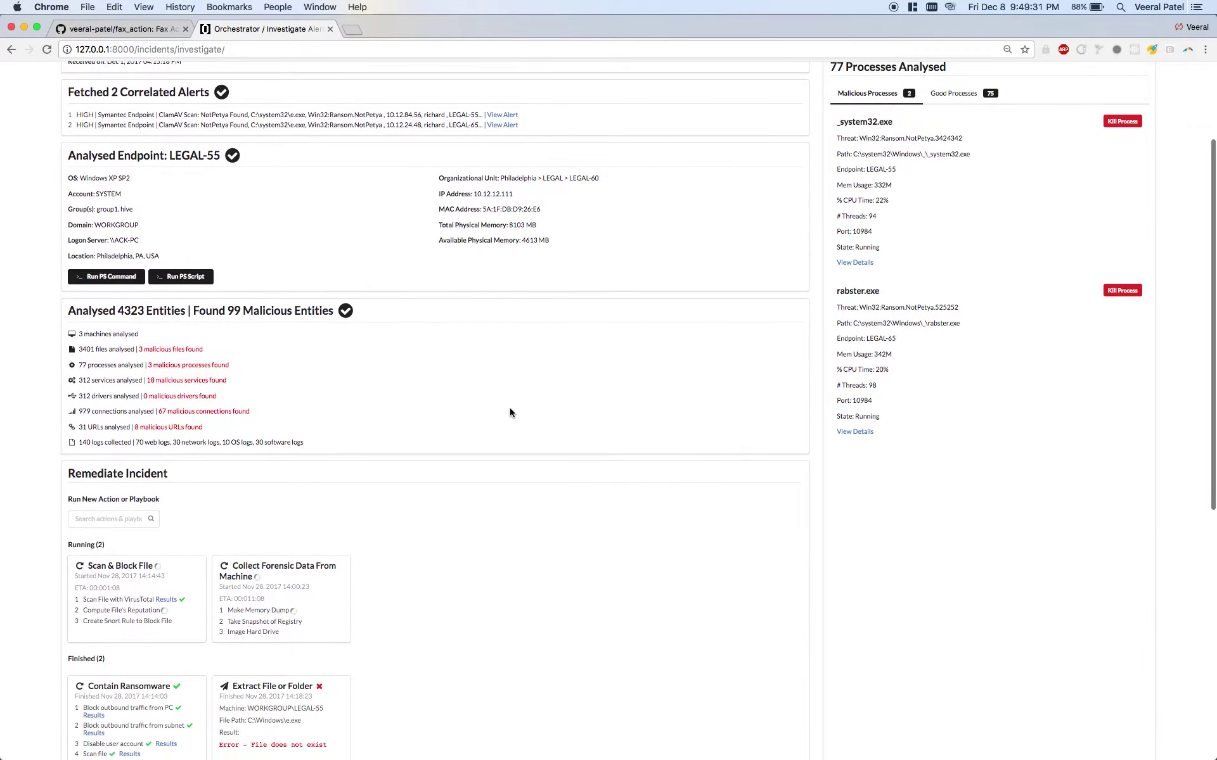
{"action": "scroll", "coordinate": [509, 413], "scroll_direction": "down", "scroll_amount": 1}
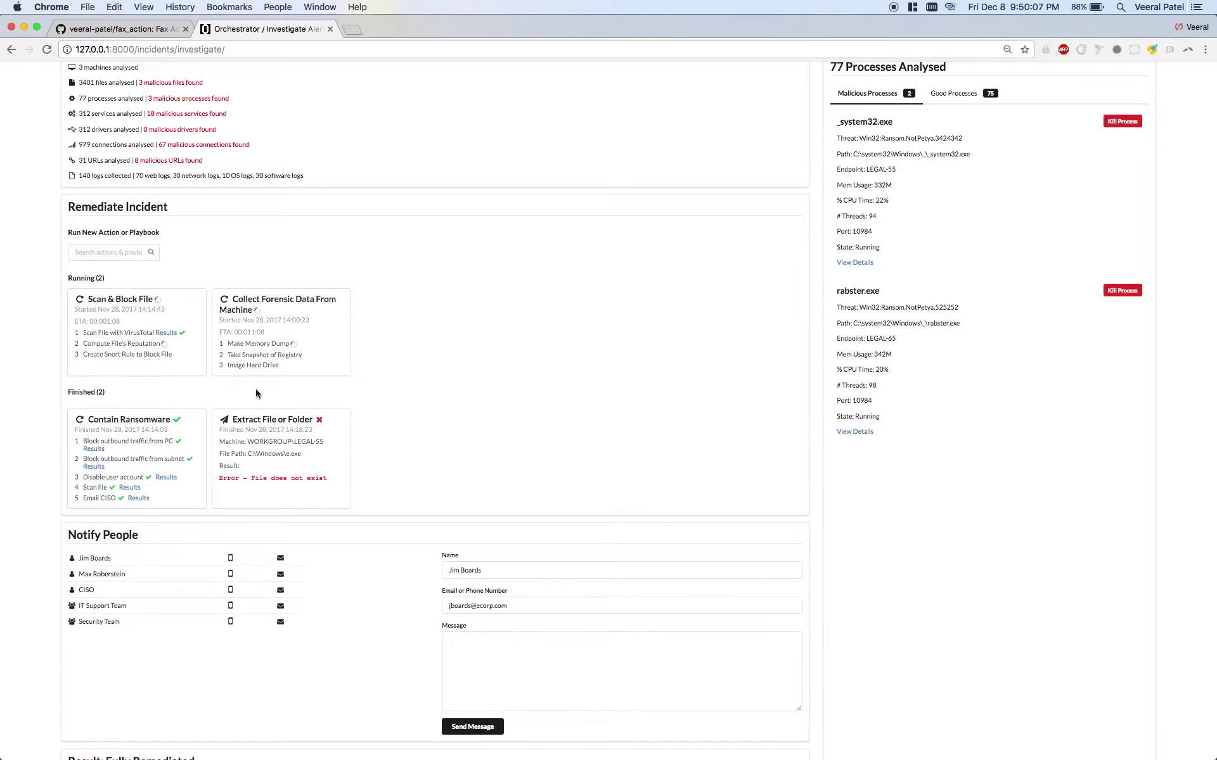
{"action": "right_click", "coordinate": [170, 336]}
{"action": "left_click", "coordinate": [175, 340]}
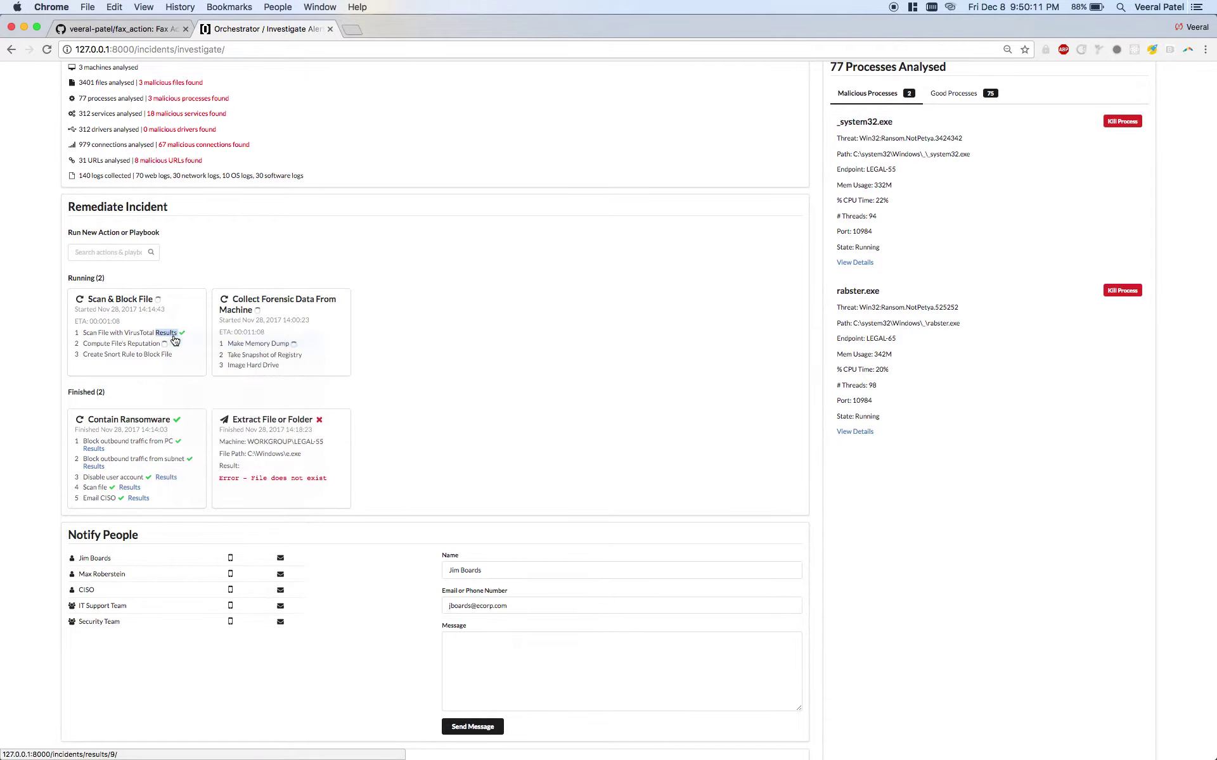
{"action": "left_click", "coordinate": [374, 30]}
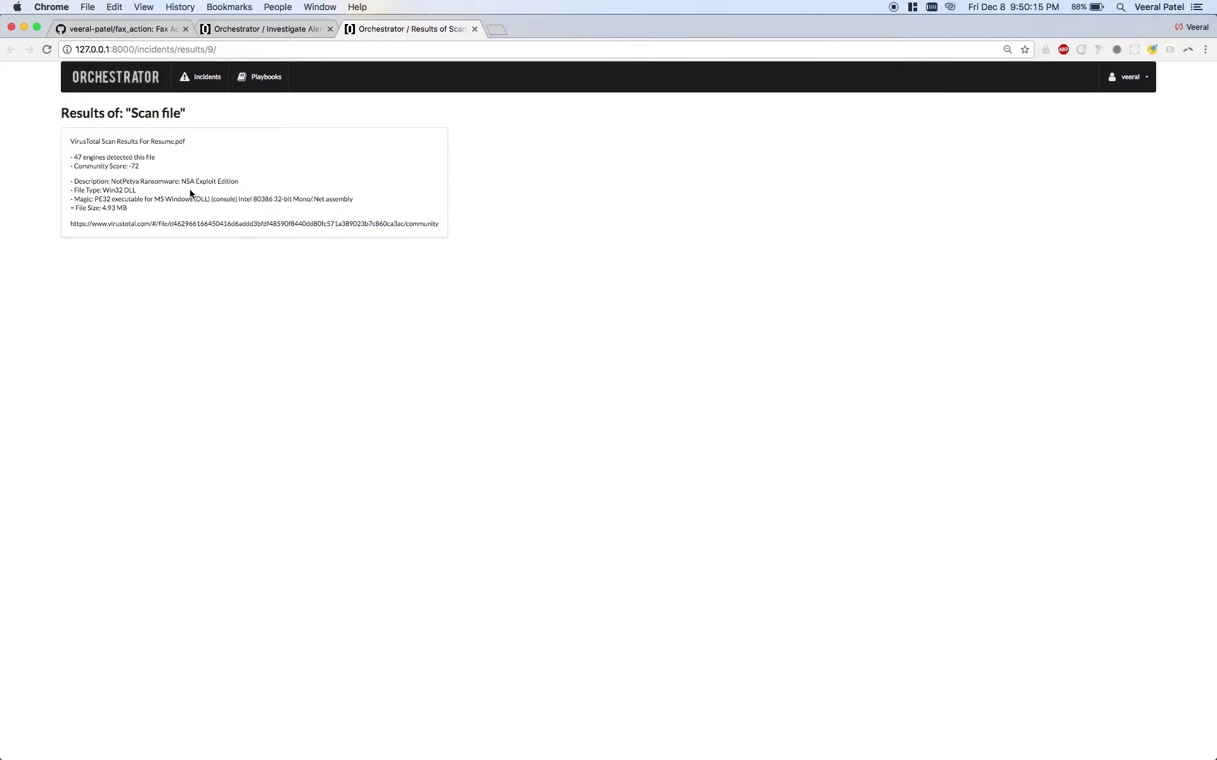
Step: Open the VirusTotal link from the scan results in a new tab and examine the report's engine detections
{"action": "triple_click", "coordinate": [192, 222]}
{"action": "key", "text": "super+c"}
{"action": "key", "text": "super+l"}
{"action": "key", "text": "super+v"}
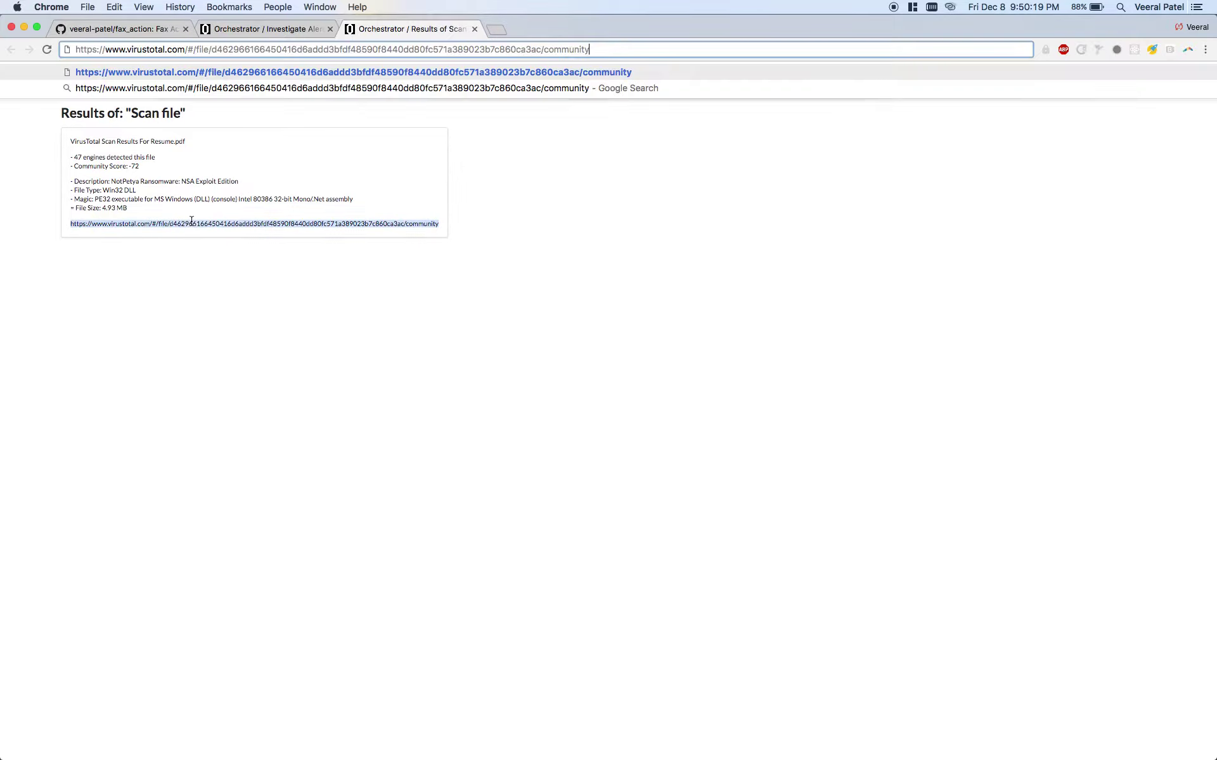
{"action": "key", "text": "super+Return"}
{"action": "key", "text": "ctrl+Tab"}
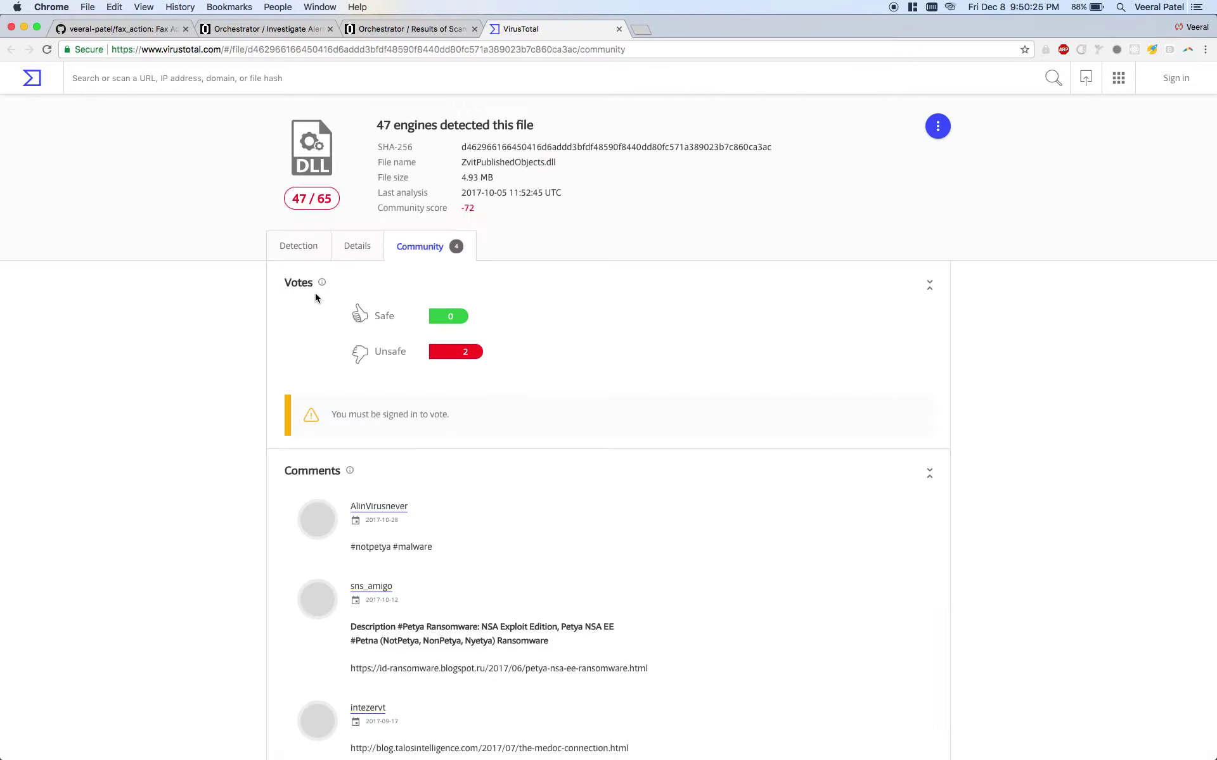
{"action": "left_click", "coordinate": [307, 252]}
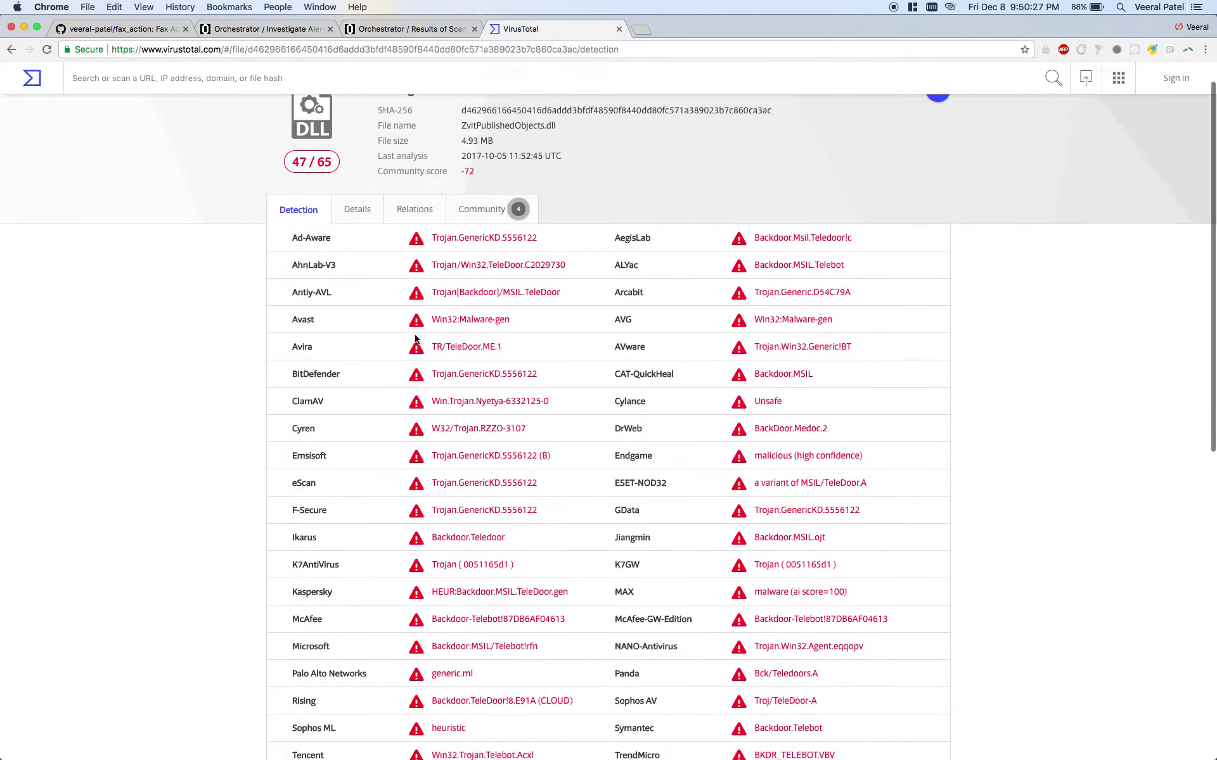
{"action": "scroll", "coordinate": [402, 325], "scroll_direction": "down", "scroll_amount": 3}
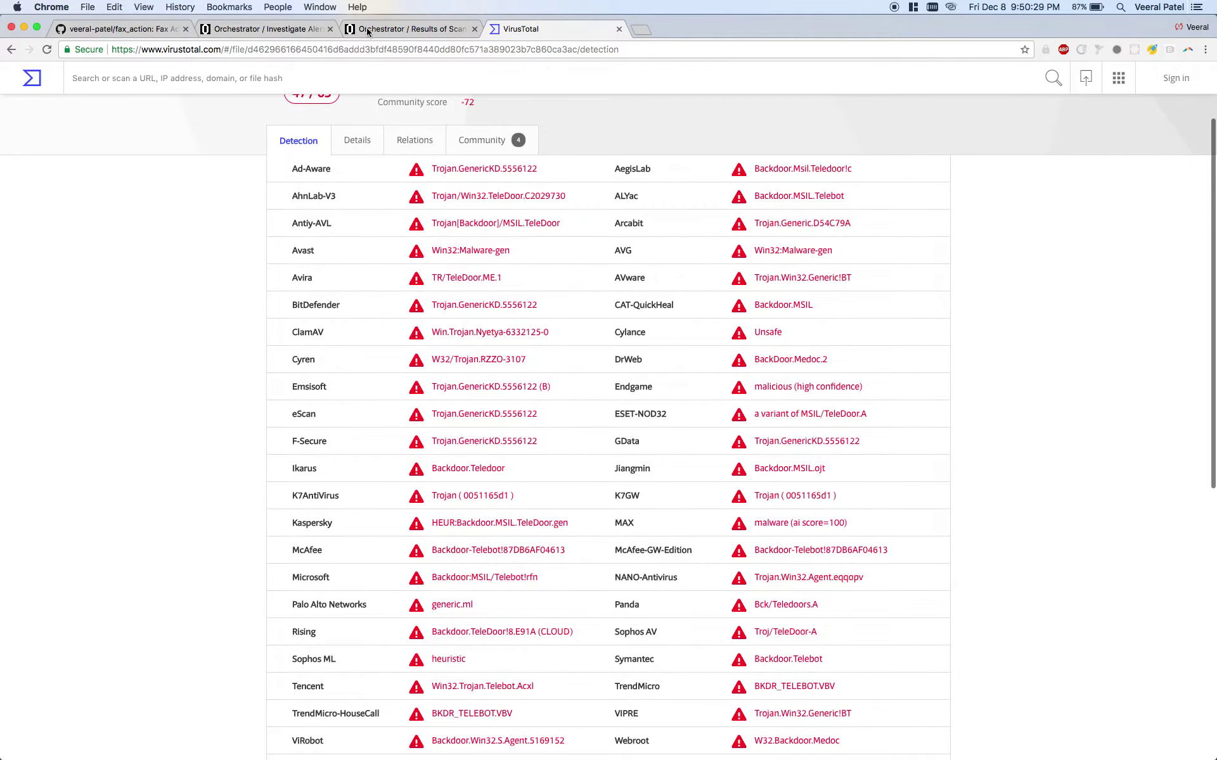
Step: Return to the incident investigation and review the finished Extract File or Folder action, the Notify People section and the incident result
{"action": "left_click", "coordinate": [303, 34]}
{"action": "scroll", "coordinate": [263, 328], "scroll_direction": "down", "scroll_amount": 1}
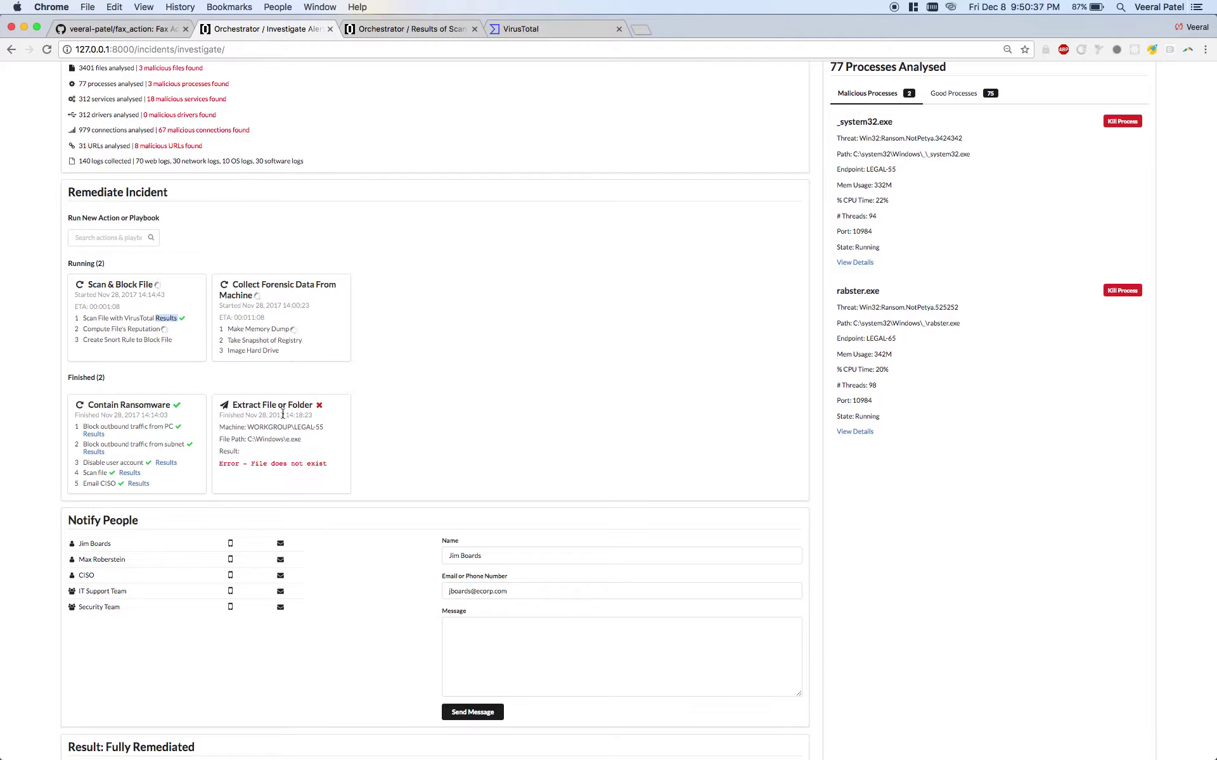
{"action": "left_click_drag", "start_coordinate": [233, 405], "coordinate": [303, 403]}
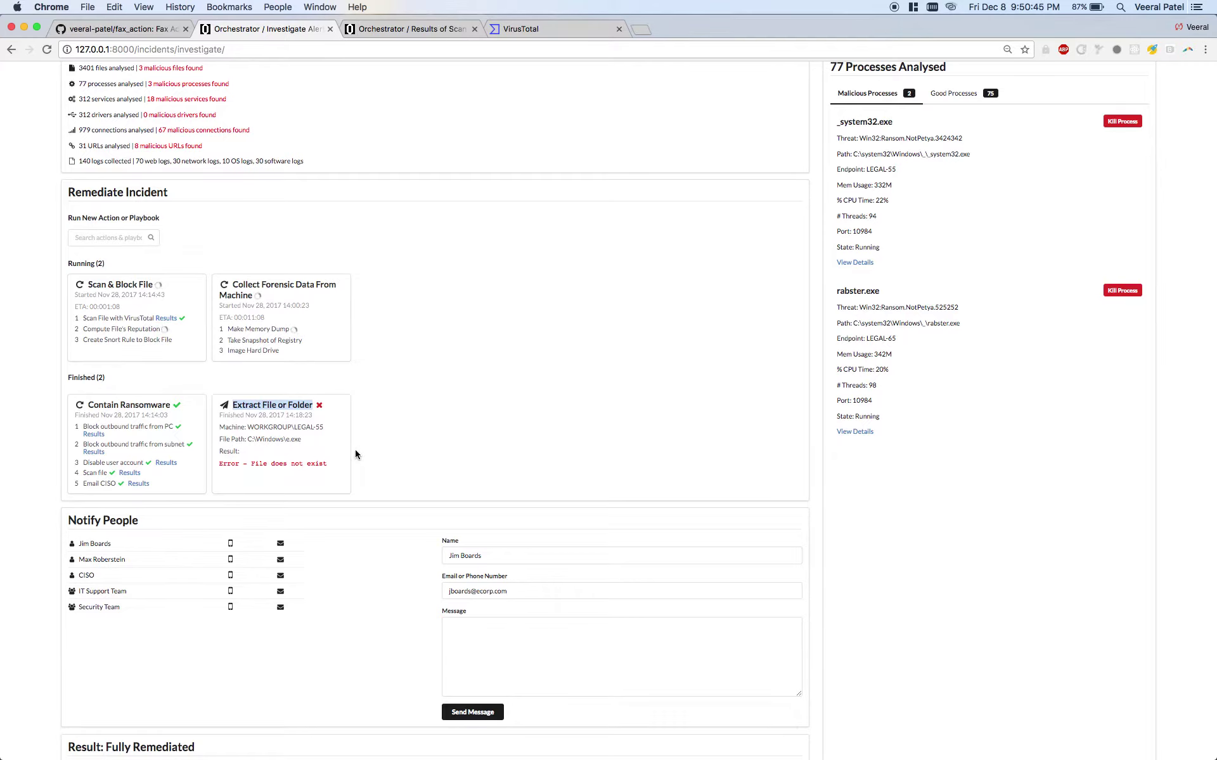
{"action": "scroll", "coordinate": [355, 453], "scroll_direction": "down", "scroll_amount": 2}
{"action": "scroll", "coordinate": [355, 453], "scroll_direction": "down", "scroll_amount": 2}
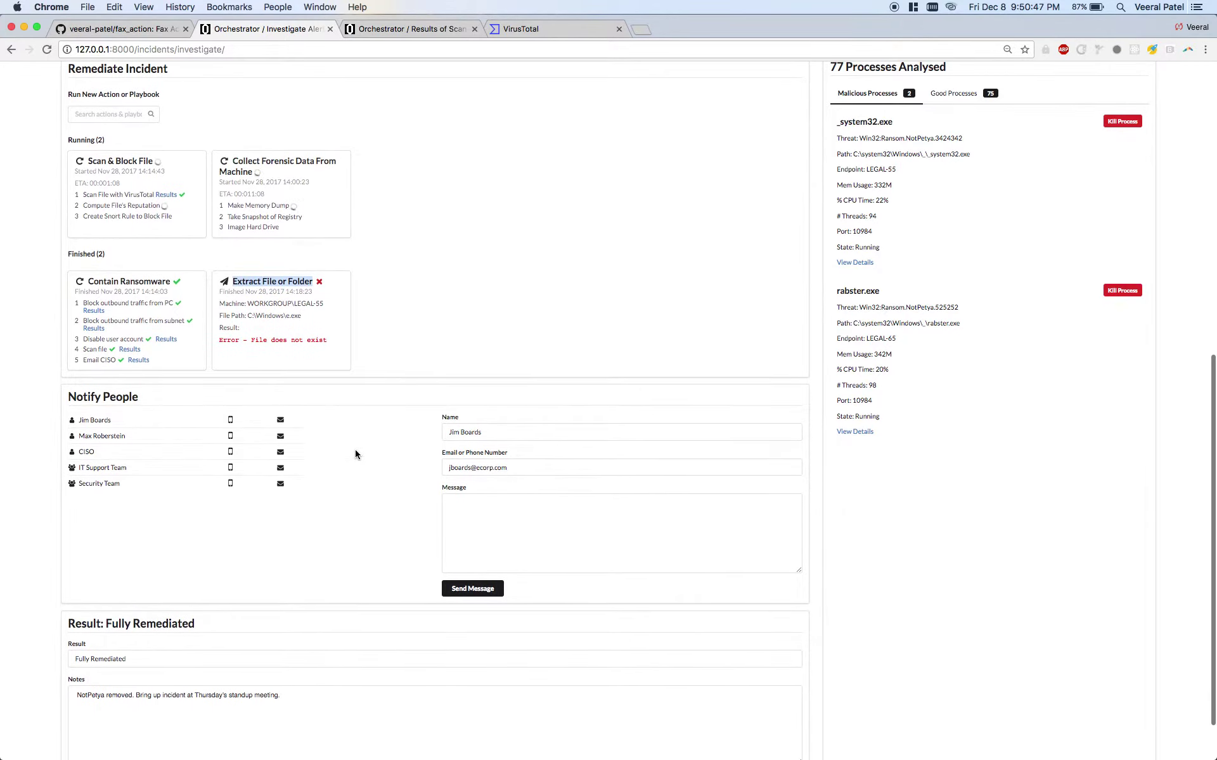
{"action": "scroll", "coordinate": [354, 450], "scroll_direction": "down", "scroll_amount": 2}
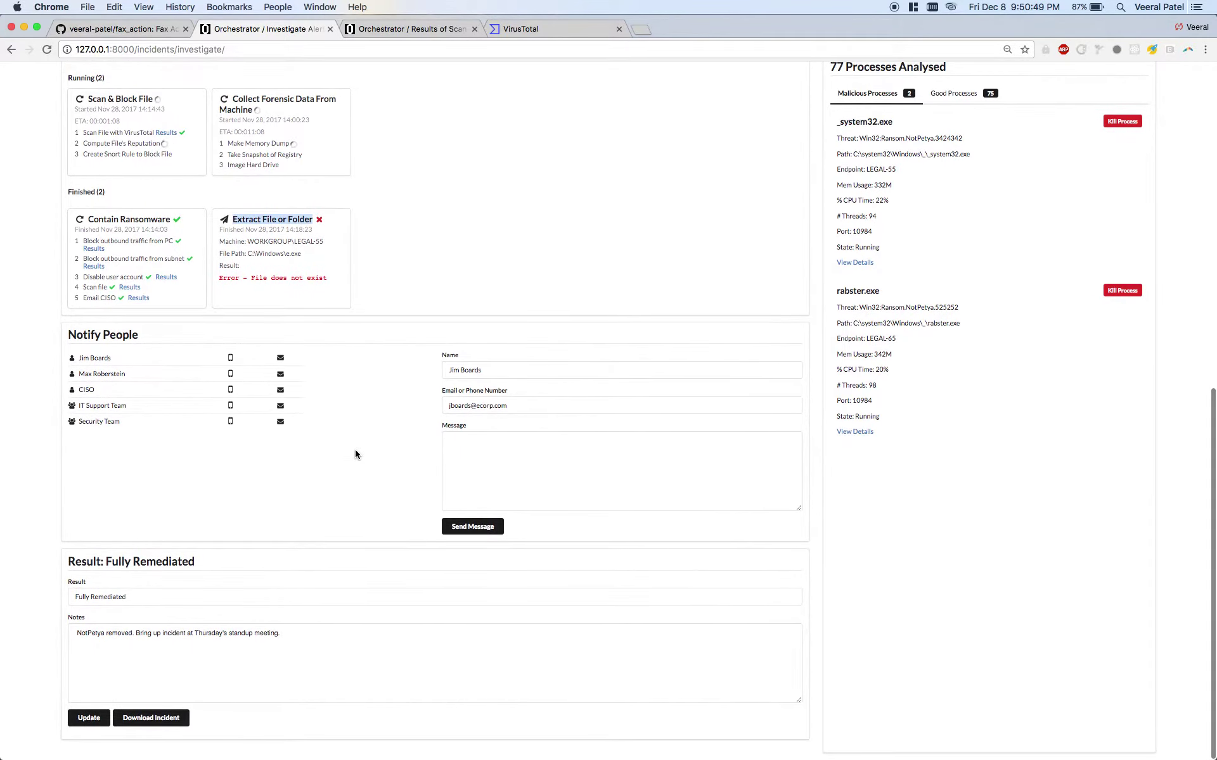
Step: Start an email to the first contact under Notify People, asking by first name whether NYC has received similar alerts
{"action": "left_click", "coordinate": [283, 365]}
{"action": "left_click", "coordinate": [478, 439]}
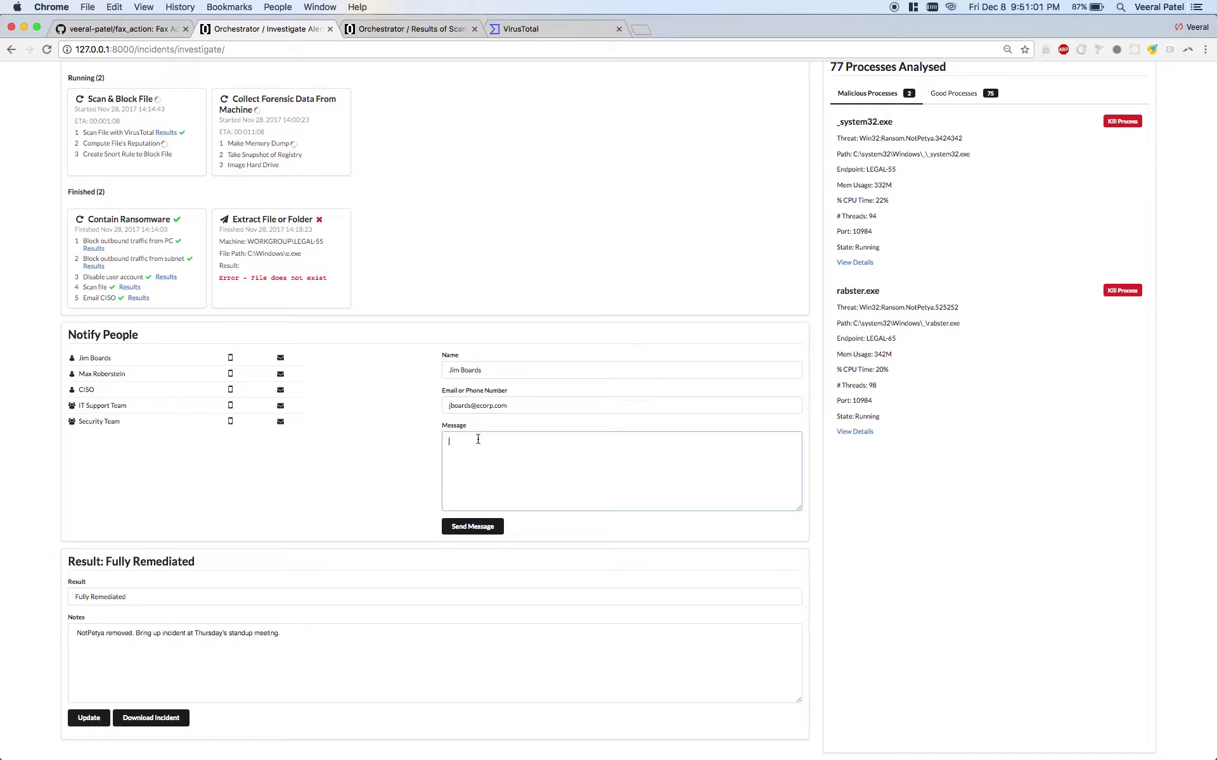
{"action": "type", "text": "im"}
{"action": "key", "text": "BackSpace"}
{"action": "key", "text": "BackSpace"}
{"action": "type", "text": "Jim - has "}
{"action": "type", "text": "NYC reco"}
{"action": "type", "text": "ived similar aler"}
Step: Add the lines "Severity: {{alert.severity}}" and "{{alert.alert_text}}" to the message
{"action": "type", "text": "Severity"}
{"action": "type", "text": ": {{aler"}
{"action": "type", "text": "t.severity}}"}
{"action": "key", "text": "Return"}
{"action": "type", "text": "{{alert.alert"}
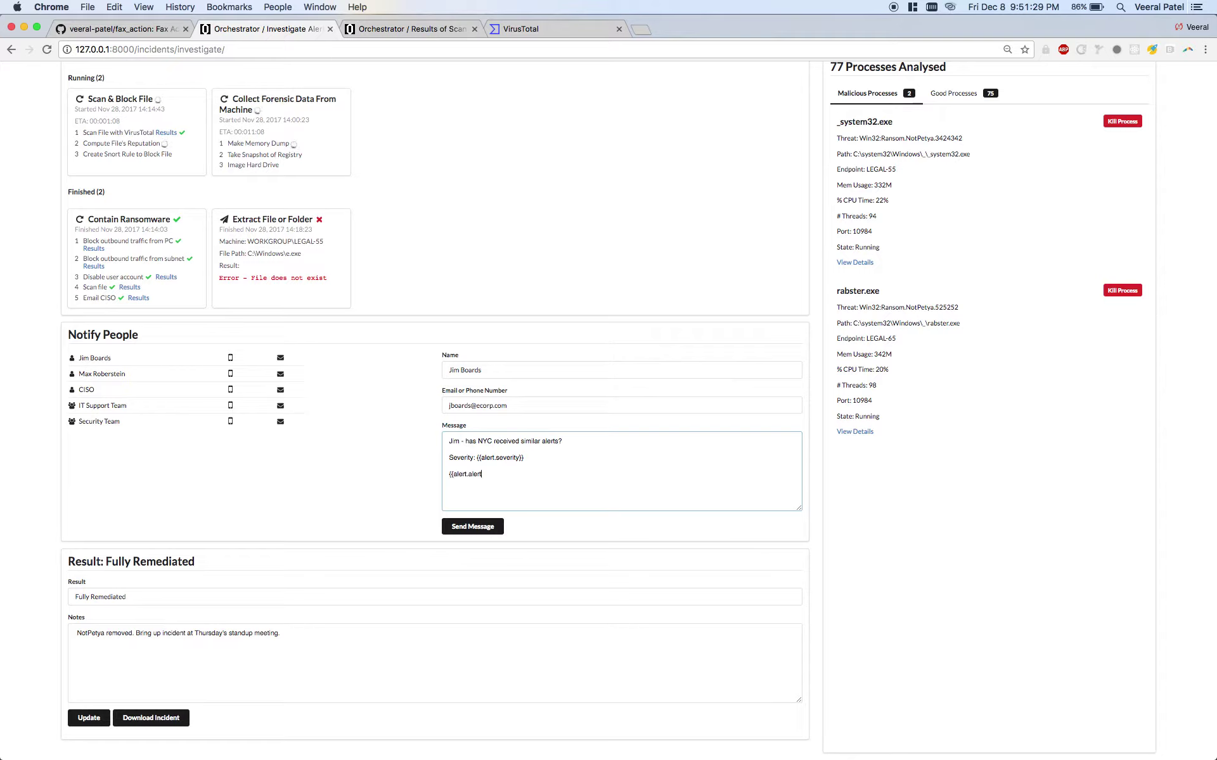
{"action": "type", "text": "_text}}"}
Step: Add the line "Endpoint: {{endpoint.endpoint_summary}}" at the end of the message
{"action": "type", "text": "Endpoint"}
{"action": "type", "text": ": {{endpoint"}
{"action": "type", "text": ".s"}
{"action": "key", "text": "BackSpace"}
{"action": "type", "text": "endpoint_summary}}"}
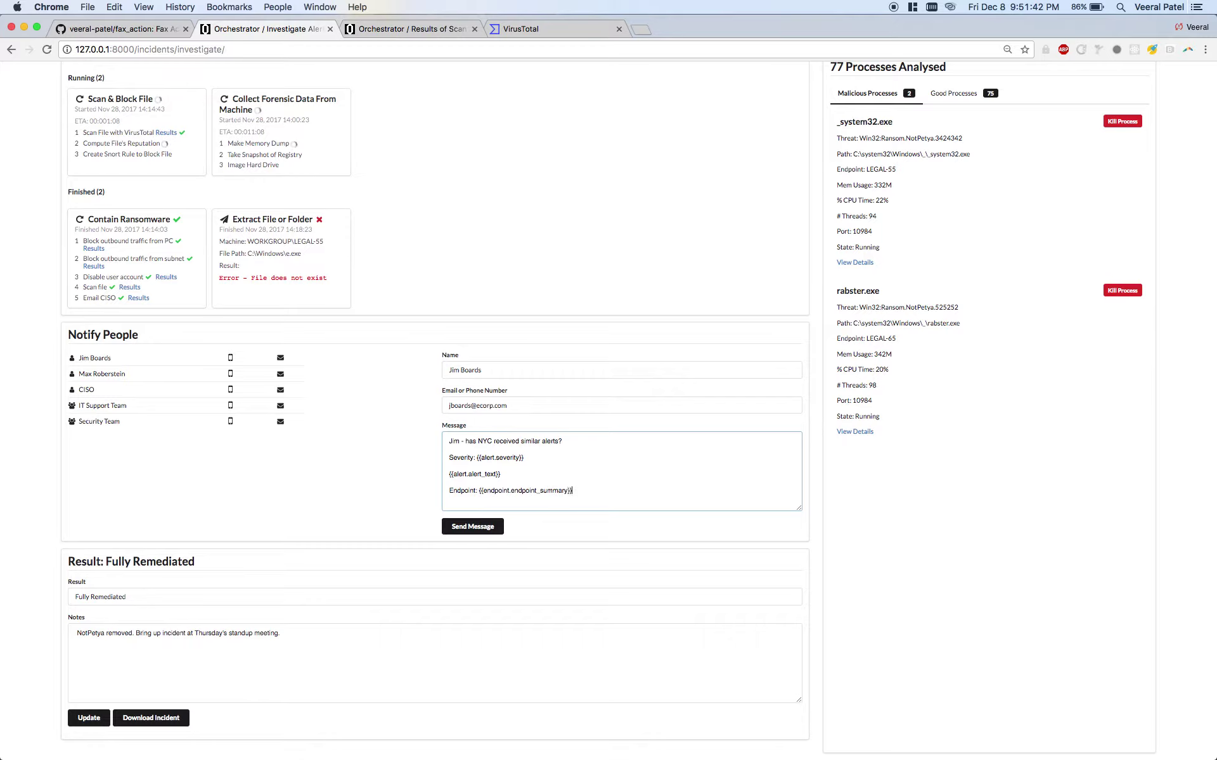
Step: Send the finished message as an email and download the incident
{"action": "left_click", "coordinate": [463, 528]}
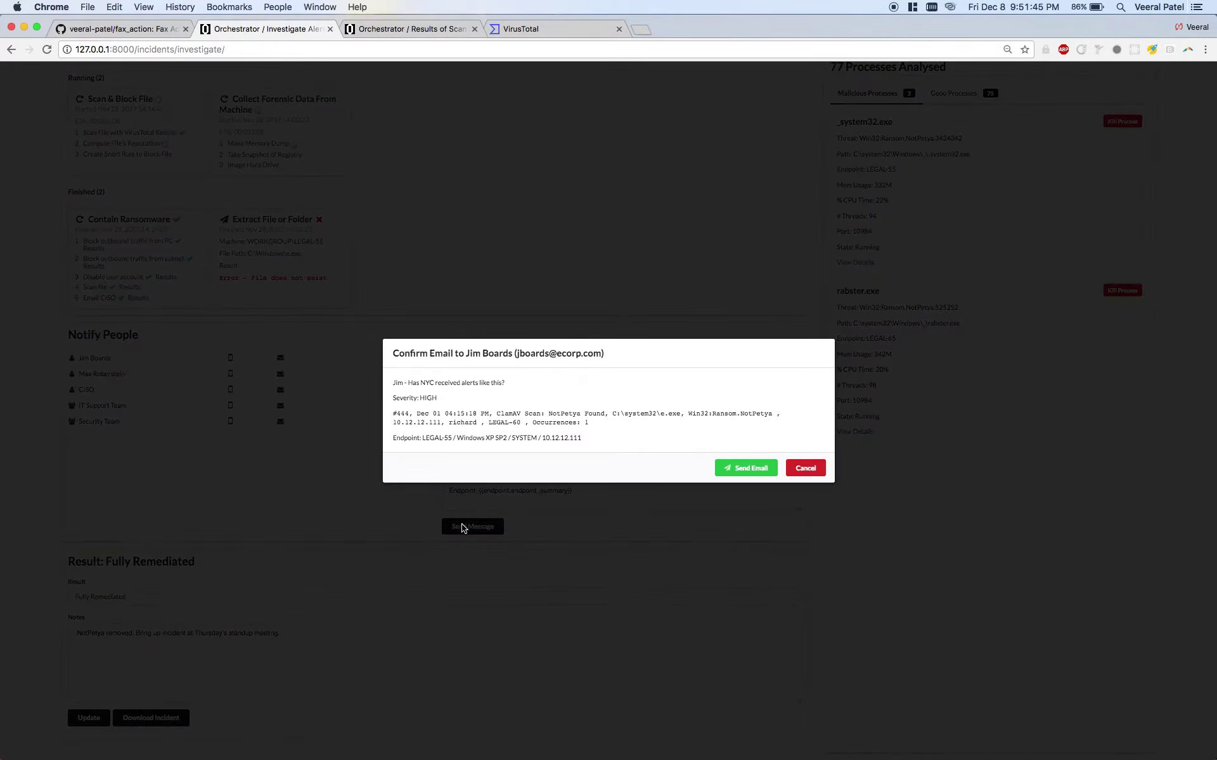
{"action": "left_click", "coordinate": [717, 467]}
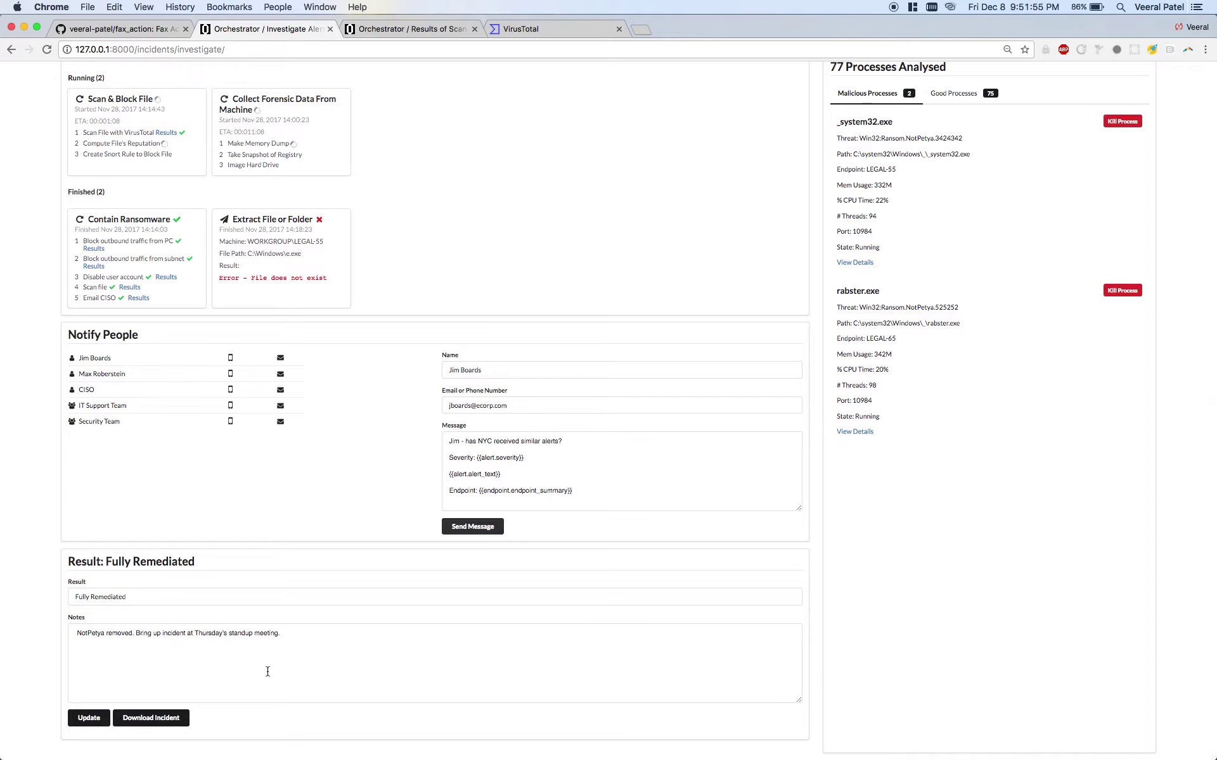
{"action": "left_click", "coordinate": [186, 716]}
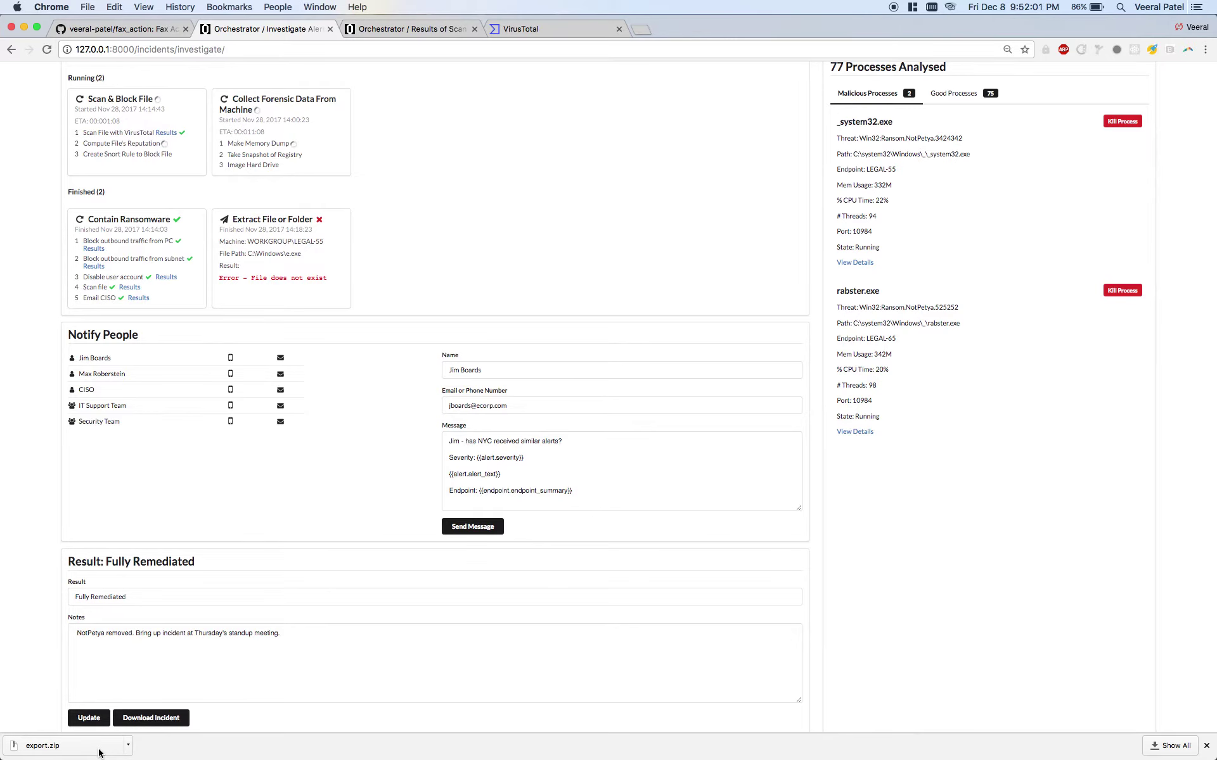
Step: Browse the playbook library's available actions across the Contain, Investigate, Recover, Prevent and Notify categories
{"action": "scroll", "coordinate": [171, 663], "scroll_direction": "up", "scroll_amount": 10}
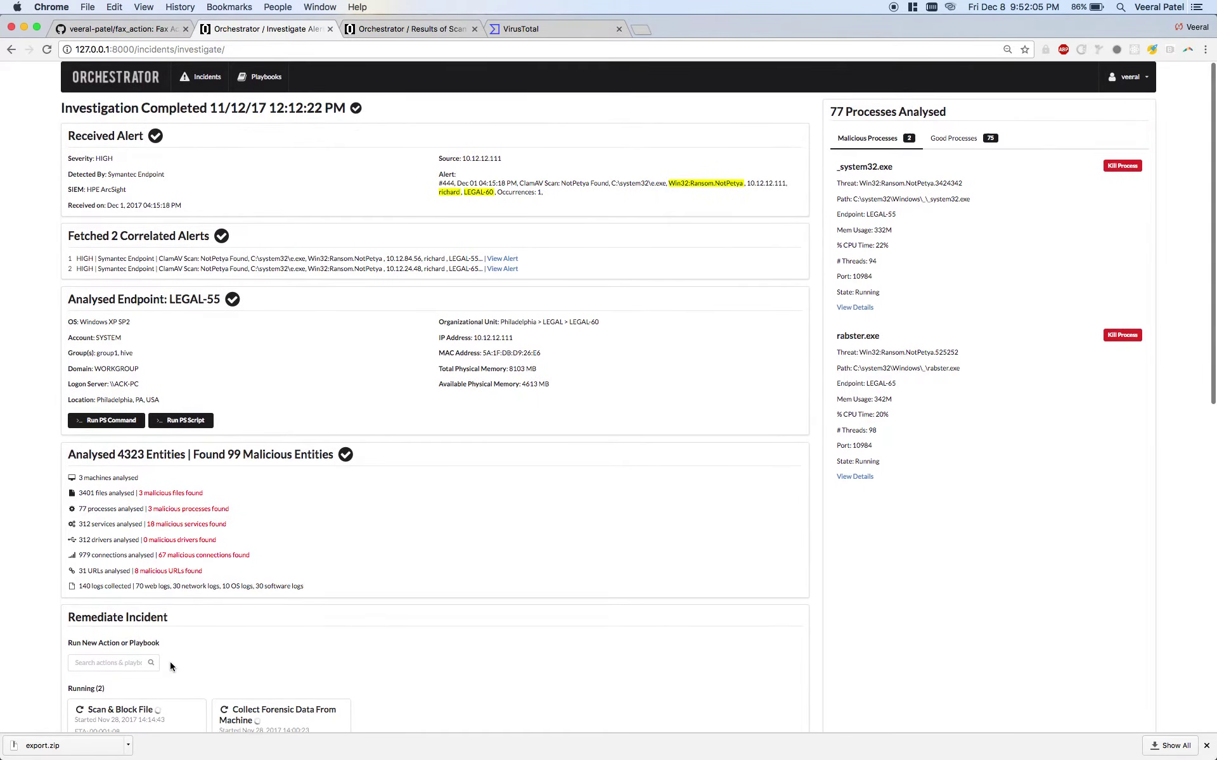
{"action": "left_click", "coordinate": [270, 81]}
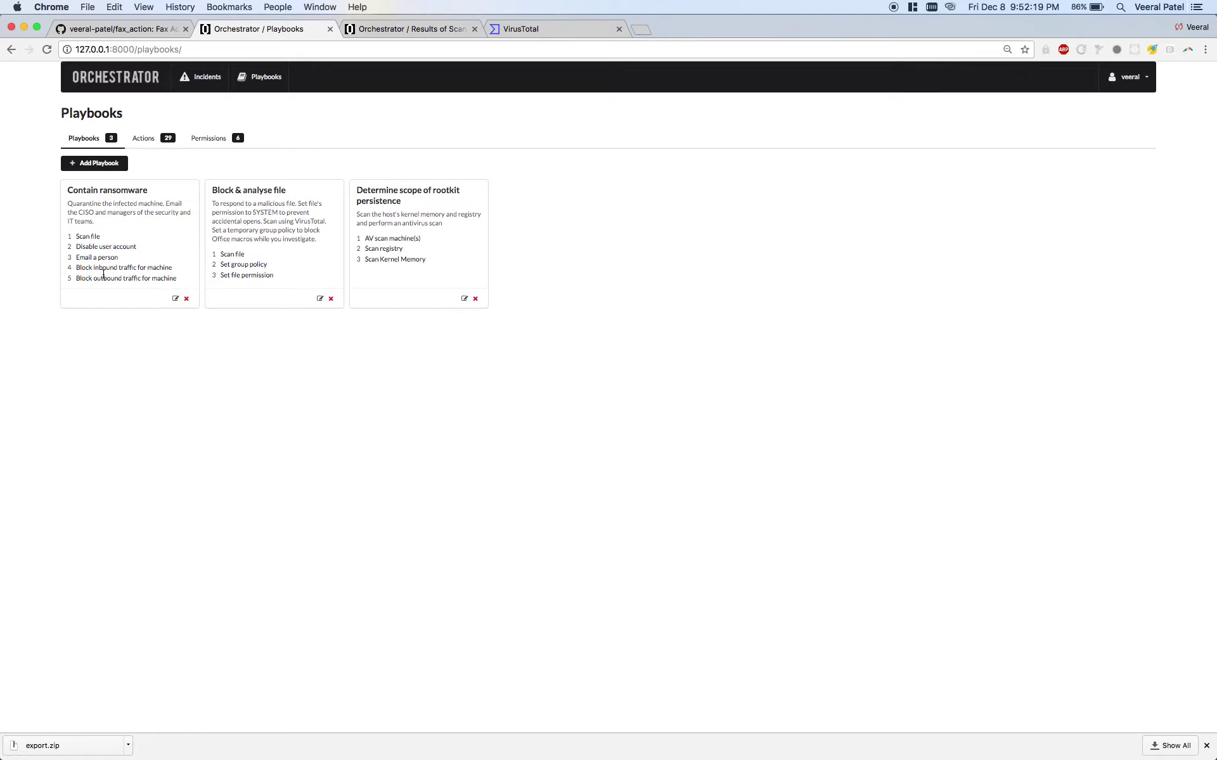
{"action": "left_click", "coordinate": [143, 145]}
{"action": "scroll", "coordinate": [168, 209], "scroll_direction": "down", "scroll_amount": 5}
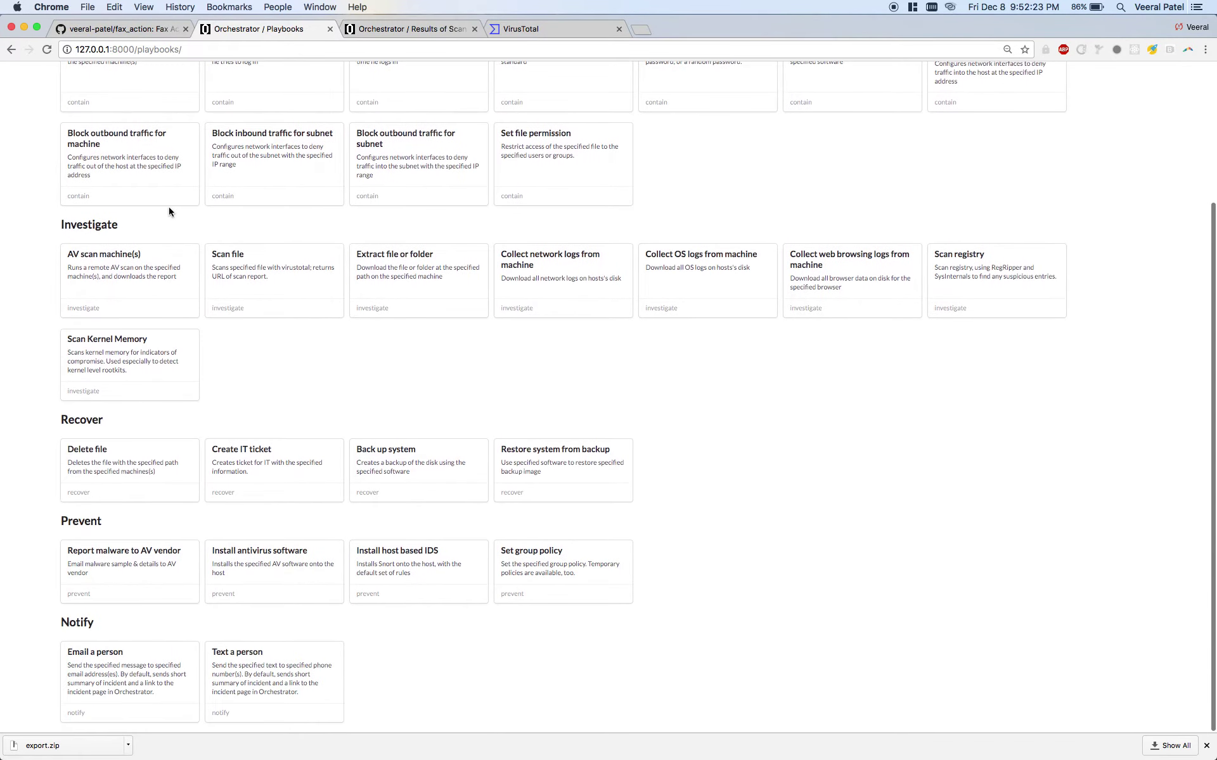
{"action": "scroll", "coordinate": [168, 211], "scroll_direction": "up", "scroll_amount": 5}
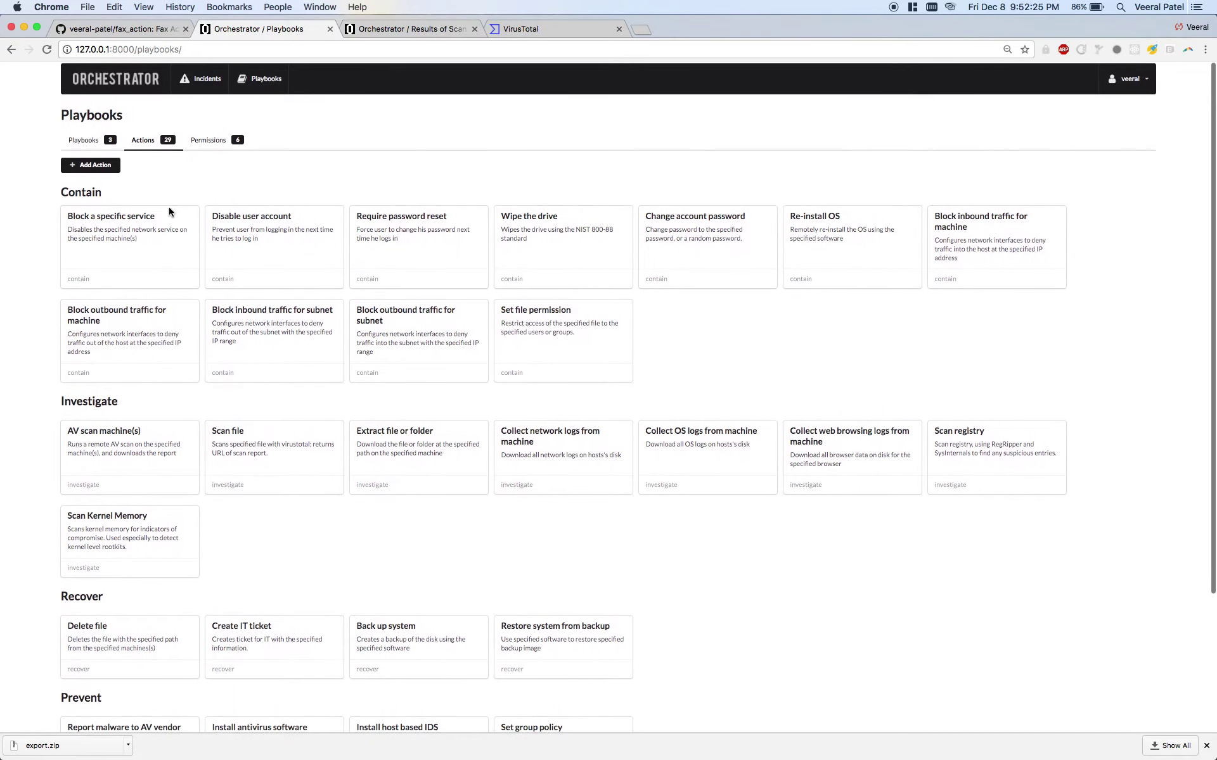
{"action": "scroll", "coordinate": [168, 211], "scroll_direction": "down", "scroll_amount": 2}
{"action": "scroll", "coordinate": [168, 211], "scroll_direction": "down", "scroll_amount": 1}
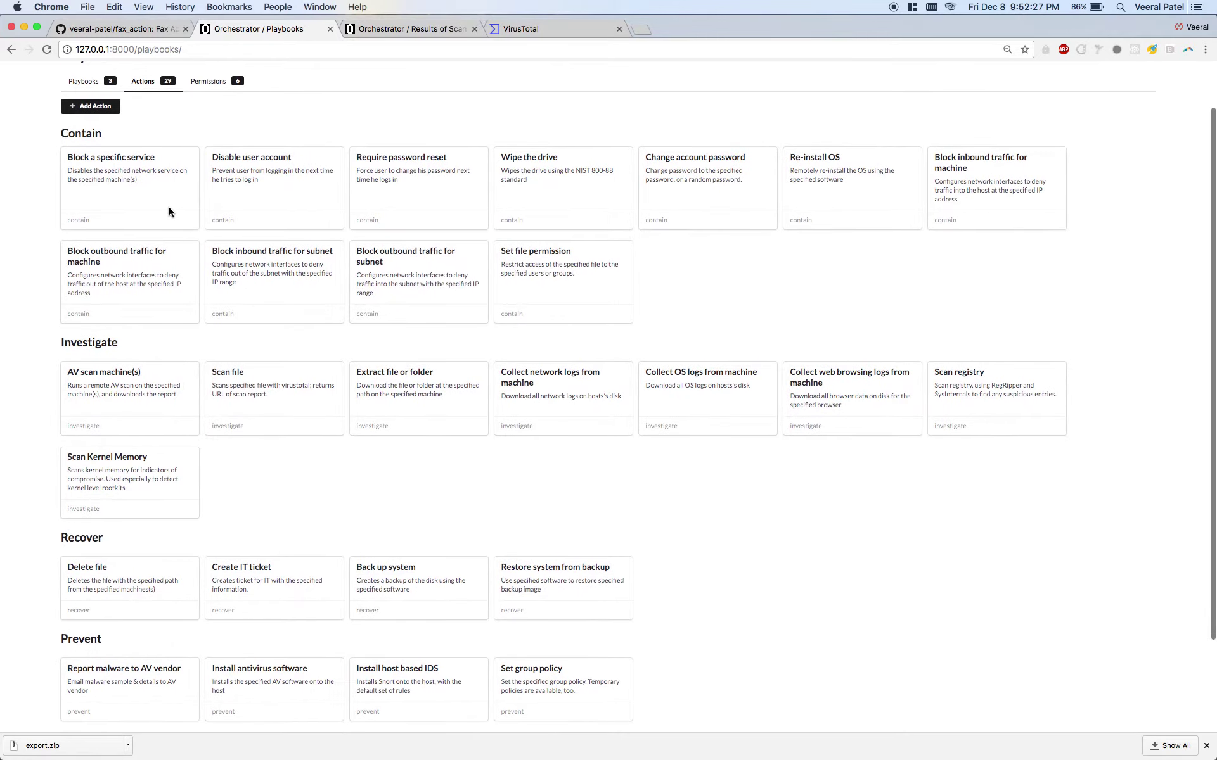
{"action": "scroll", "coordinate": [149, 371], "scroll_direction": "down", "scroll_amount": 3}
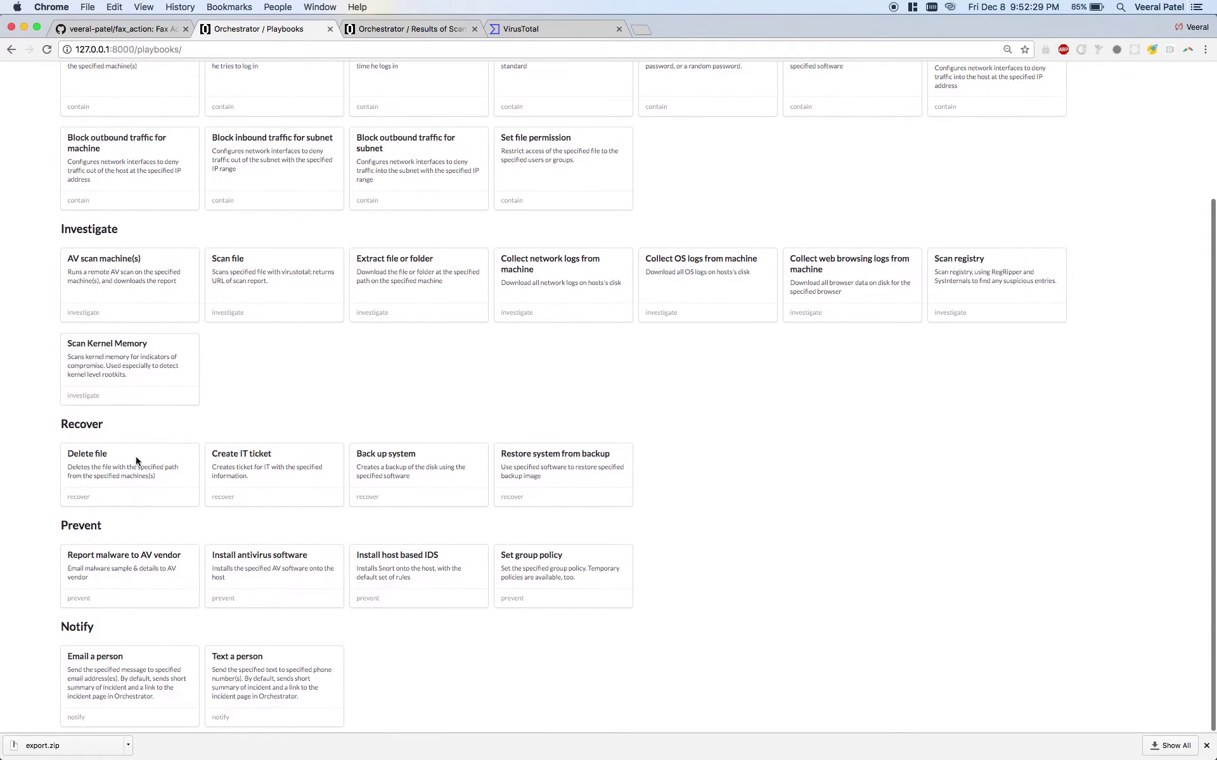
{"action": "scroll", "coordinate": [126, 708], "scroll_direction": "up", "scroll_amount": 5}
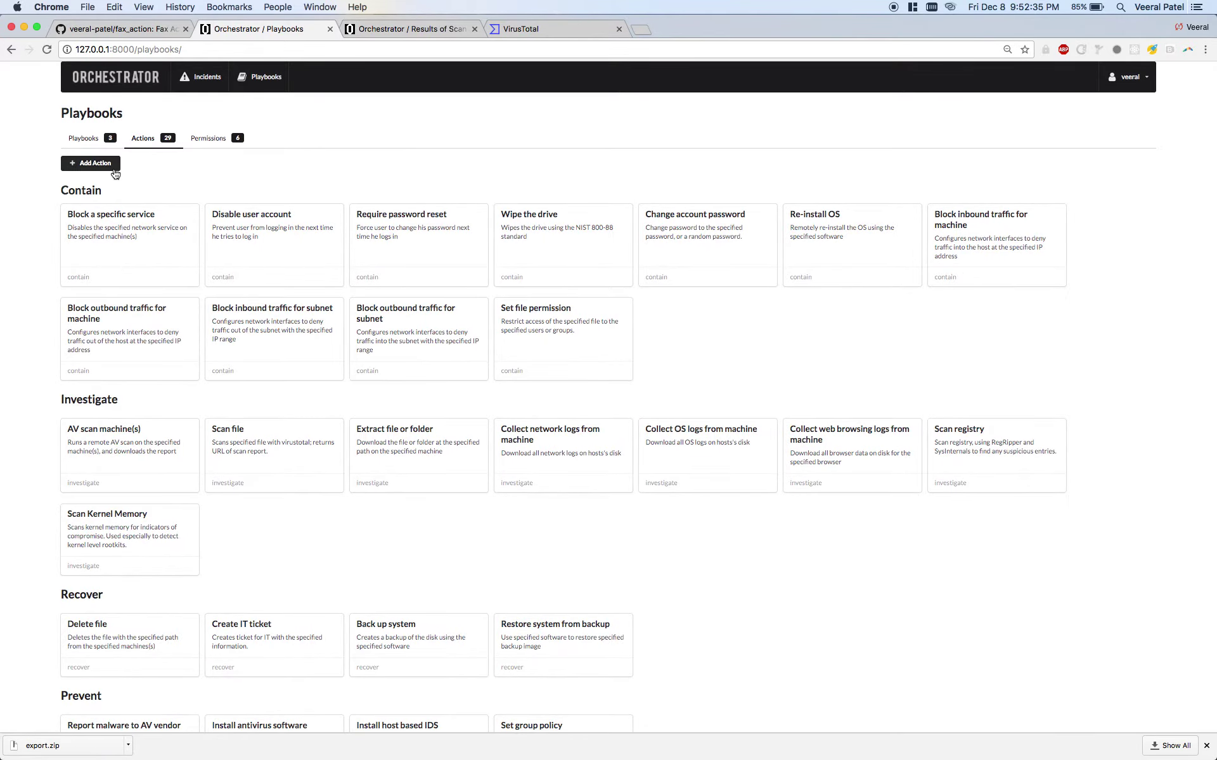
Step: Open the form for adding an action by Github URL, and inspect action.py in the fax_action repository on GitHub
{"action": "left_click", "coordinate": [114, 168]}
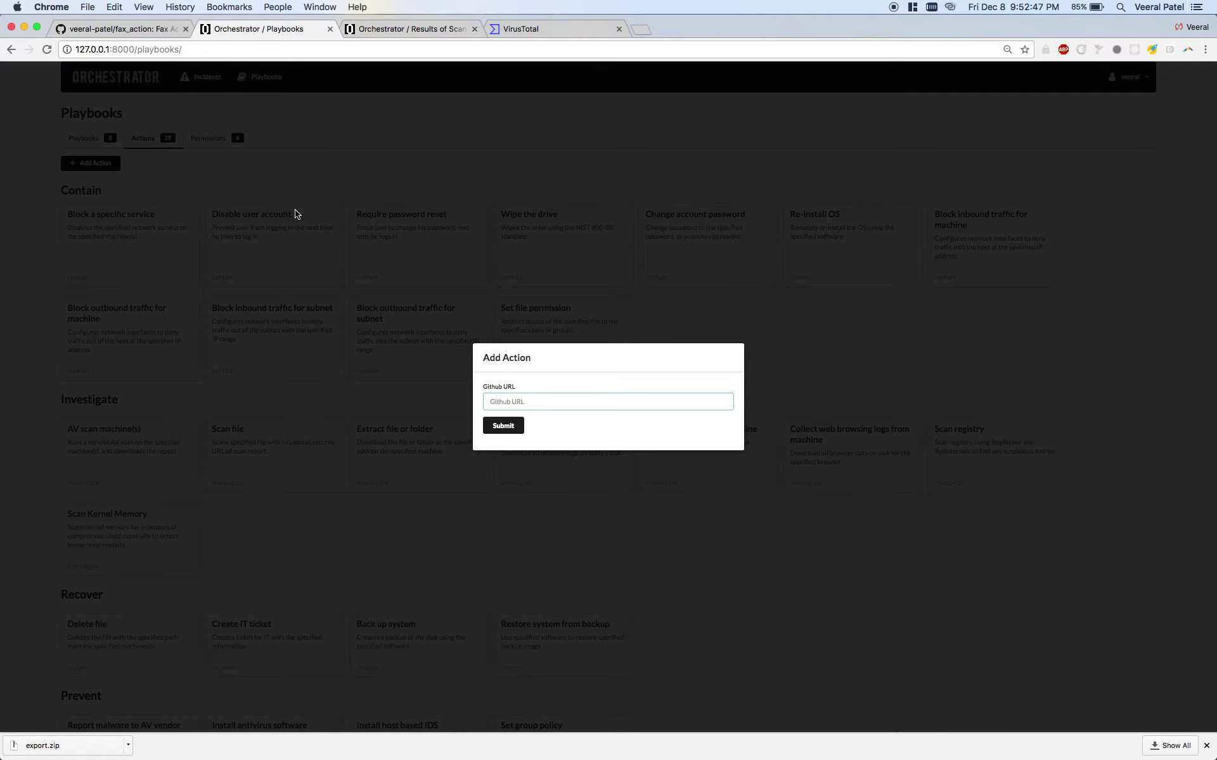
{"action": "left_click", "coordinate": [158, 29]}
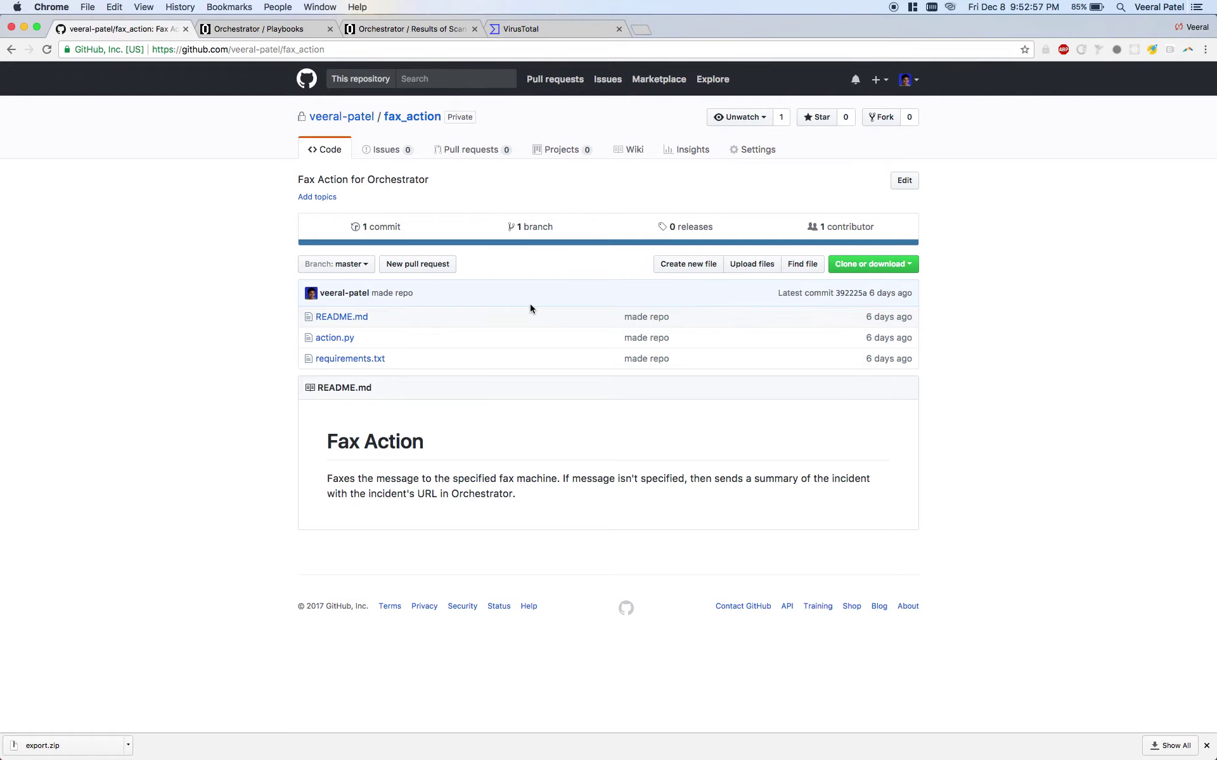
{"action": "left_click", "coordinate": [349, 345]}
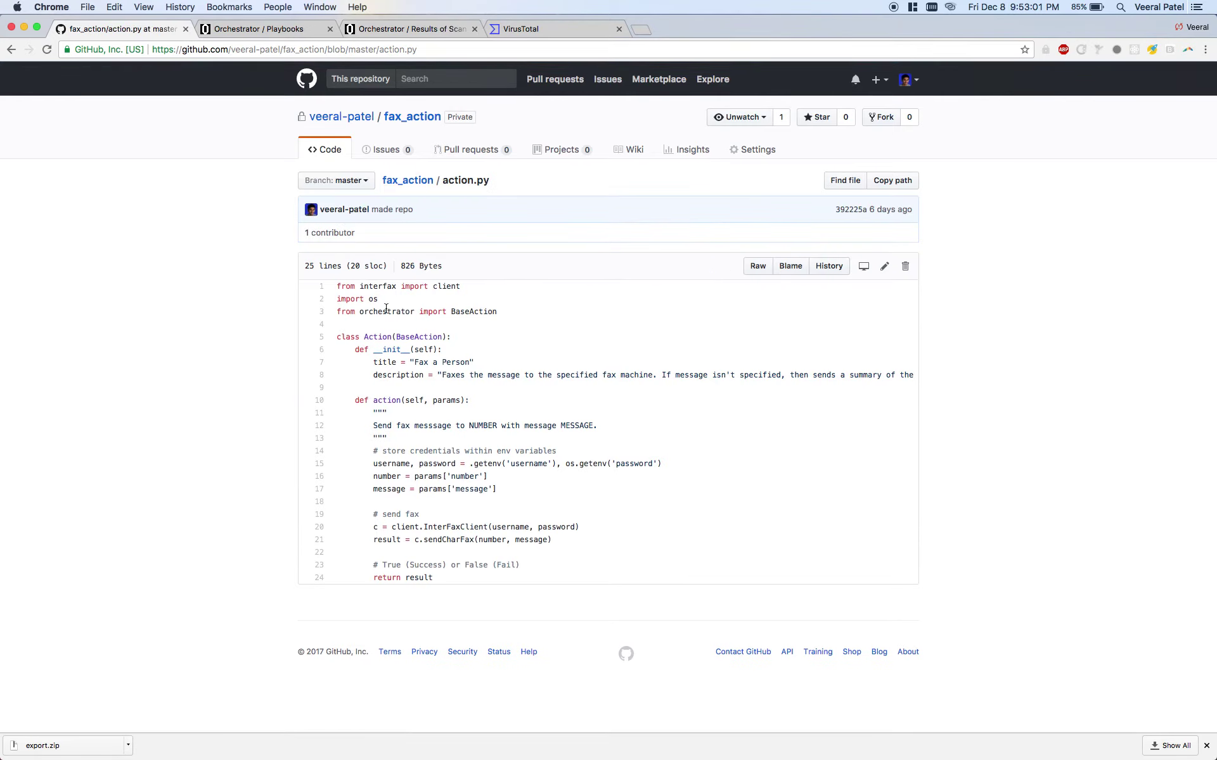
{"action": "scroll", "coordinate": [347, 334], "scroll_direction": "up", "scroll_amount": 5}
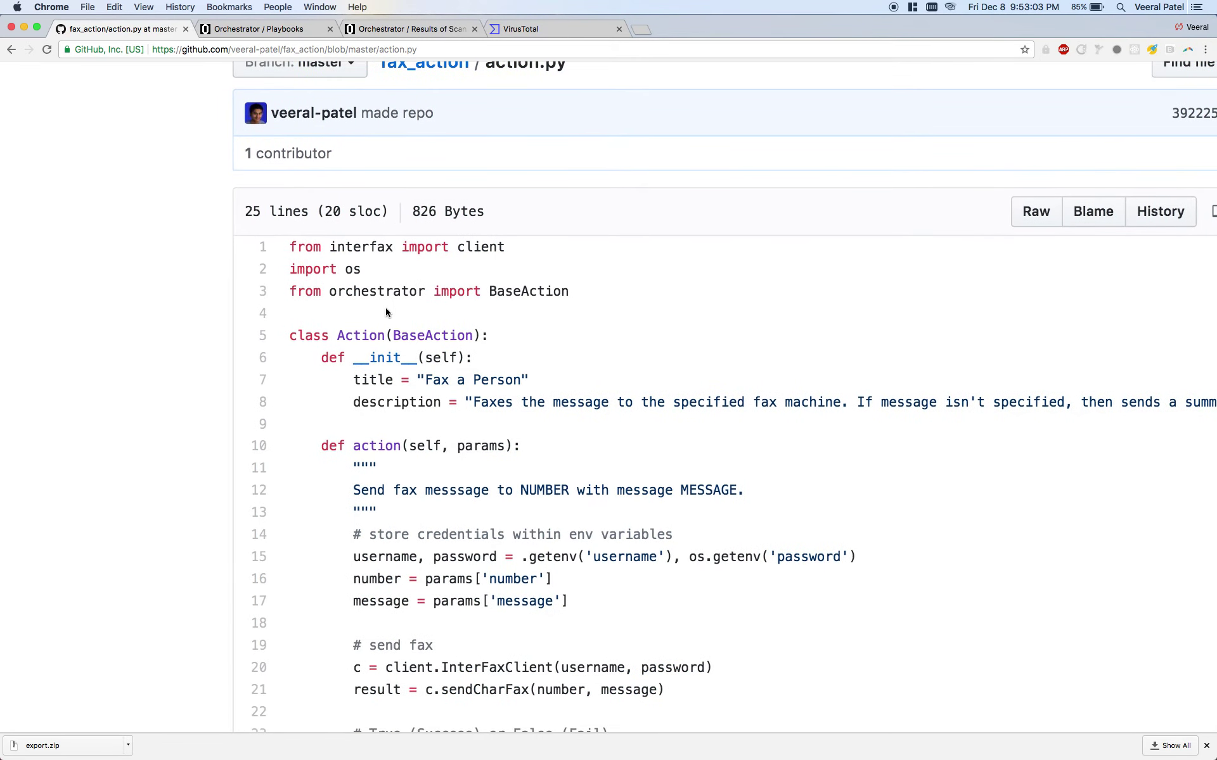
Step: Examine the interfax import and the BaseAction parent class in the fax action's action.py code
{"action": "scroll", "coordinate": [385, 306], "scroll_direction": "right", "scroll_amount": 1}
{"action": "double_click", "coordinate": [351, 246]}
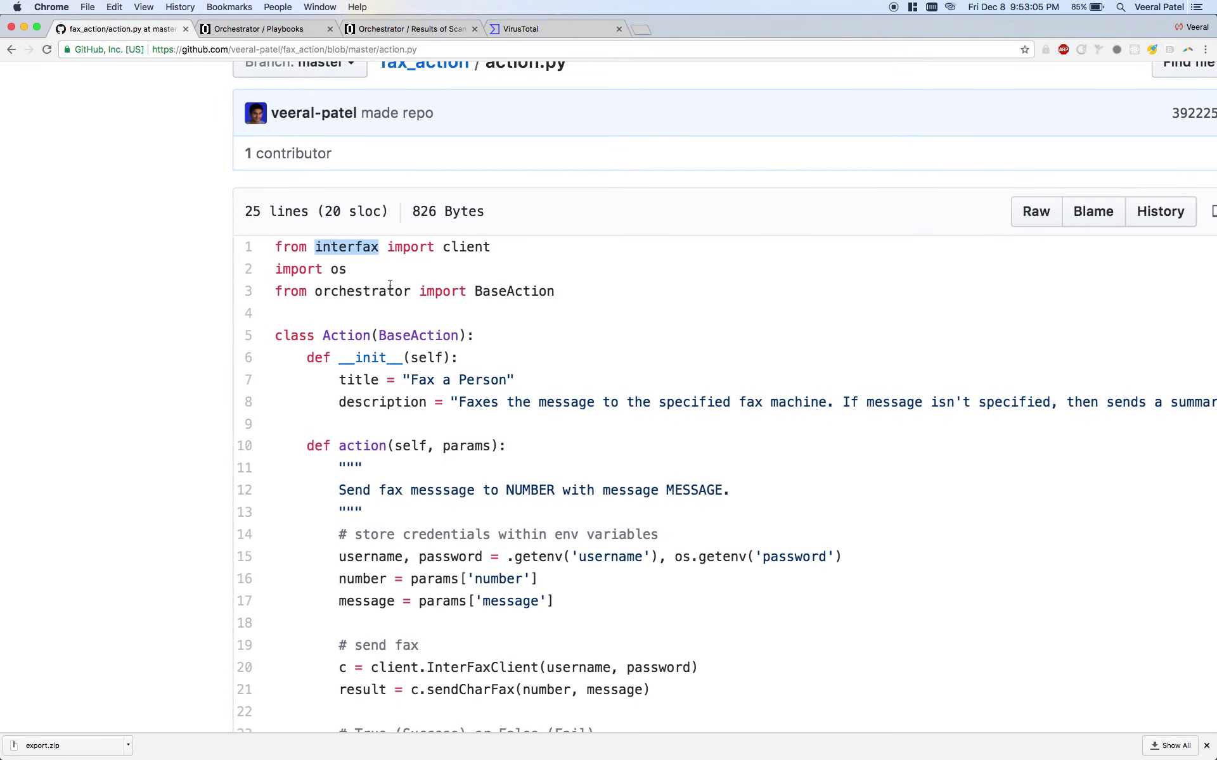
{"action": "scroll", "coordinate": [390, 285], "scroll_direction": "down", "scroll_amount": 3}
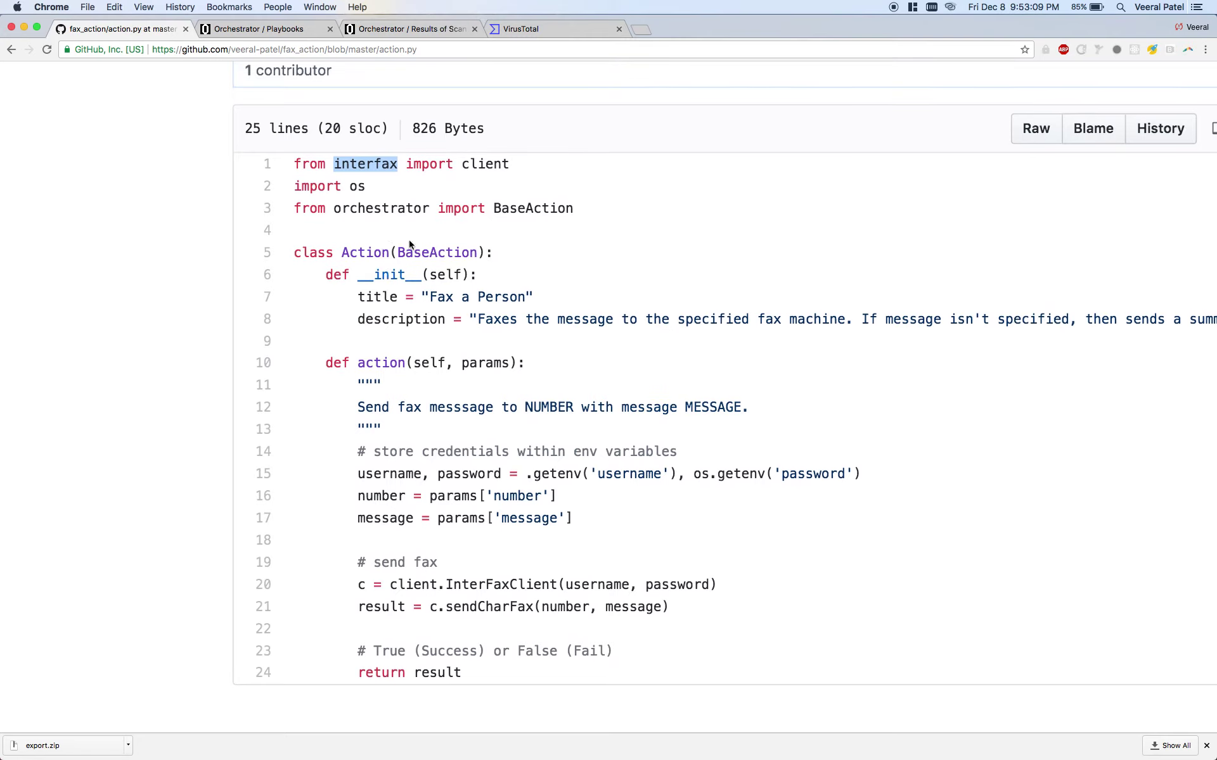
{"action": "double_click", "coordinate": [436, 252]}
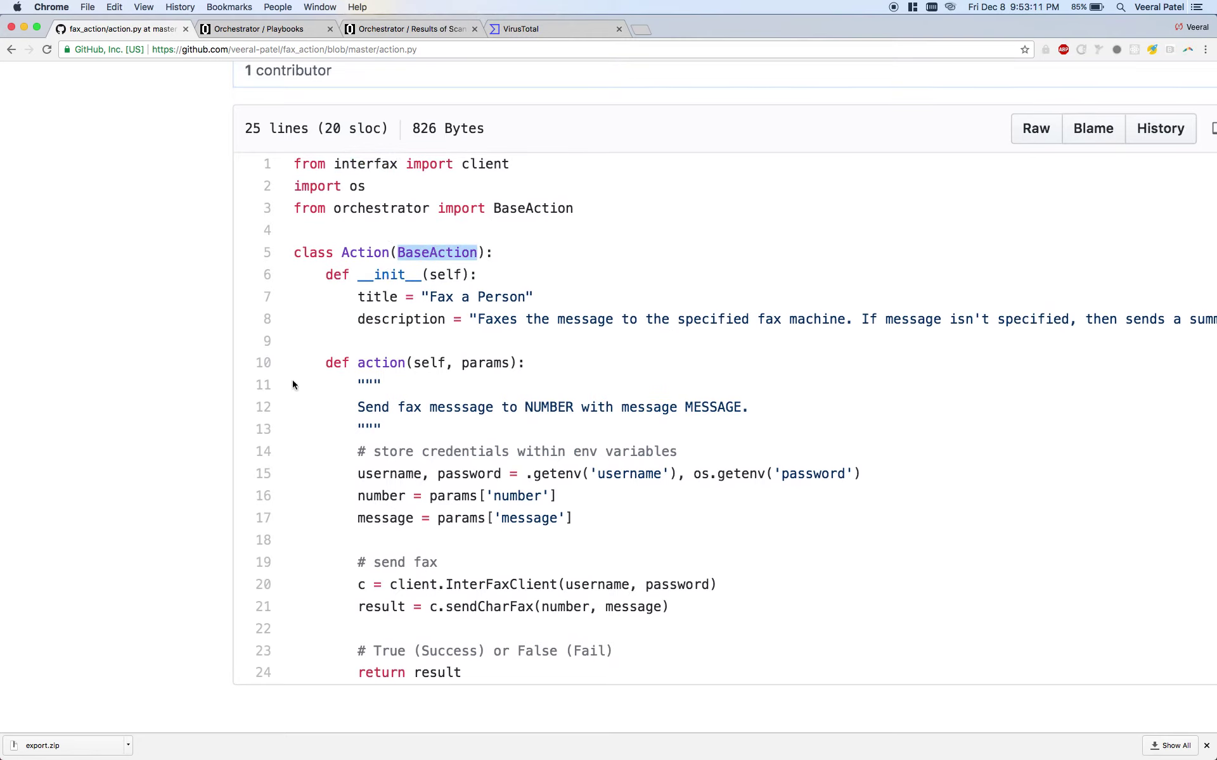
{"action": "key", "text": "super+0"}
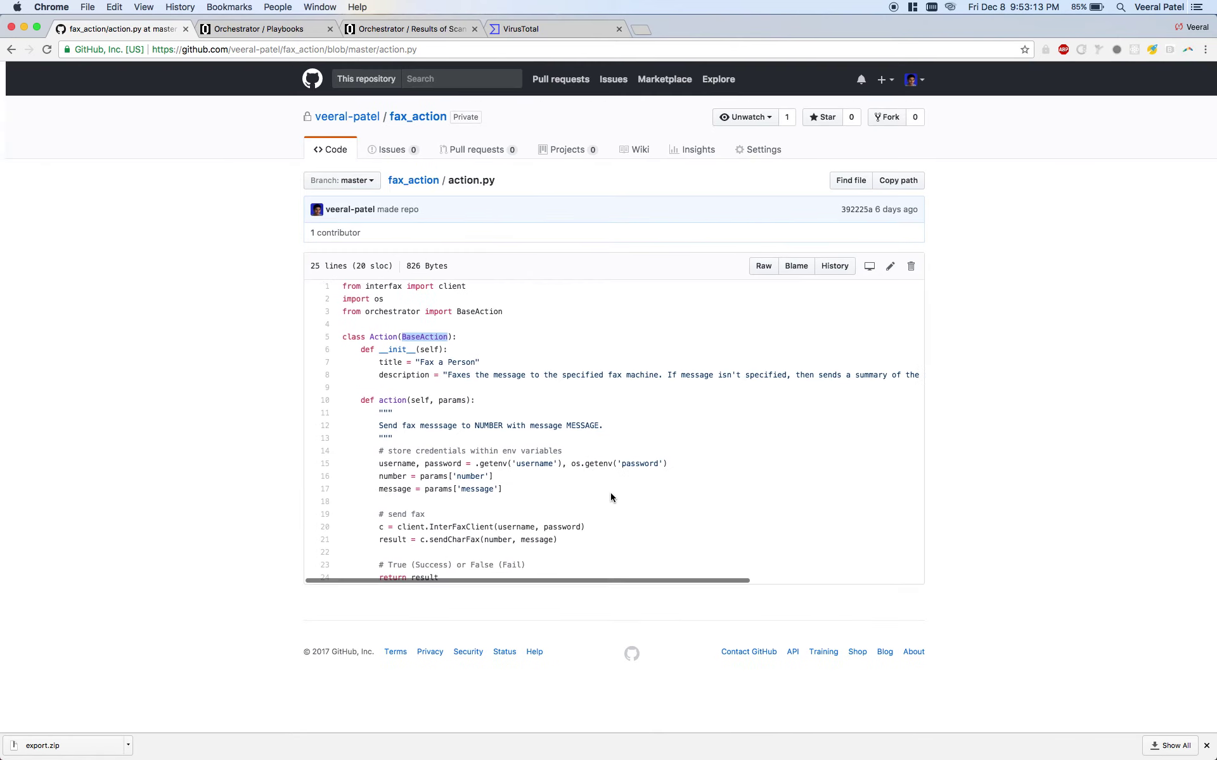
Step: Copy the fax_action repository's main page URL from GitHub and submit it as the Github URL of a new action in Orchestrator
{"action": "scroll", "coordinate": [610, 492], "scroll_direction": "left", "scroll_amount": 5}
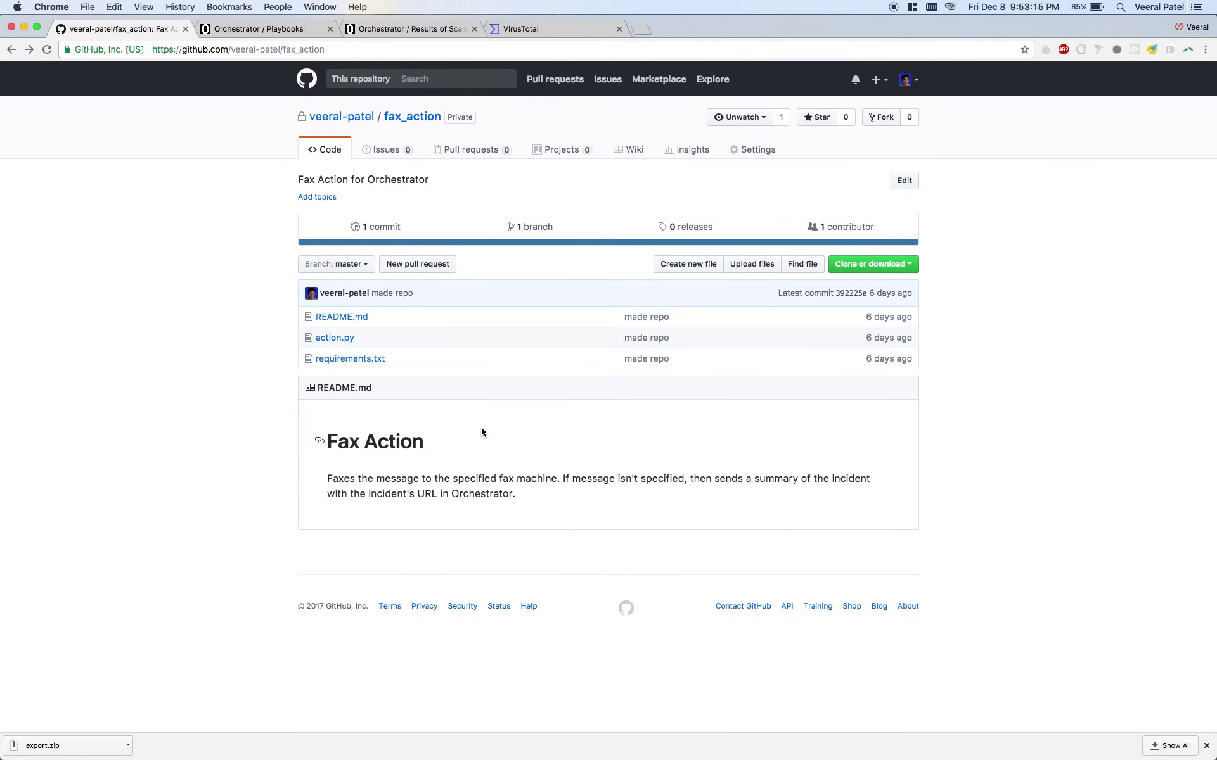
{"action": "left_click", "coordinate": [315, 49]}
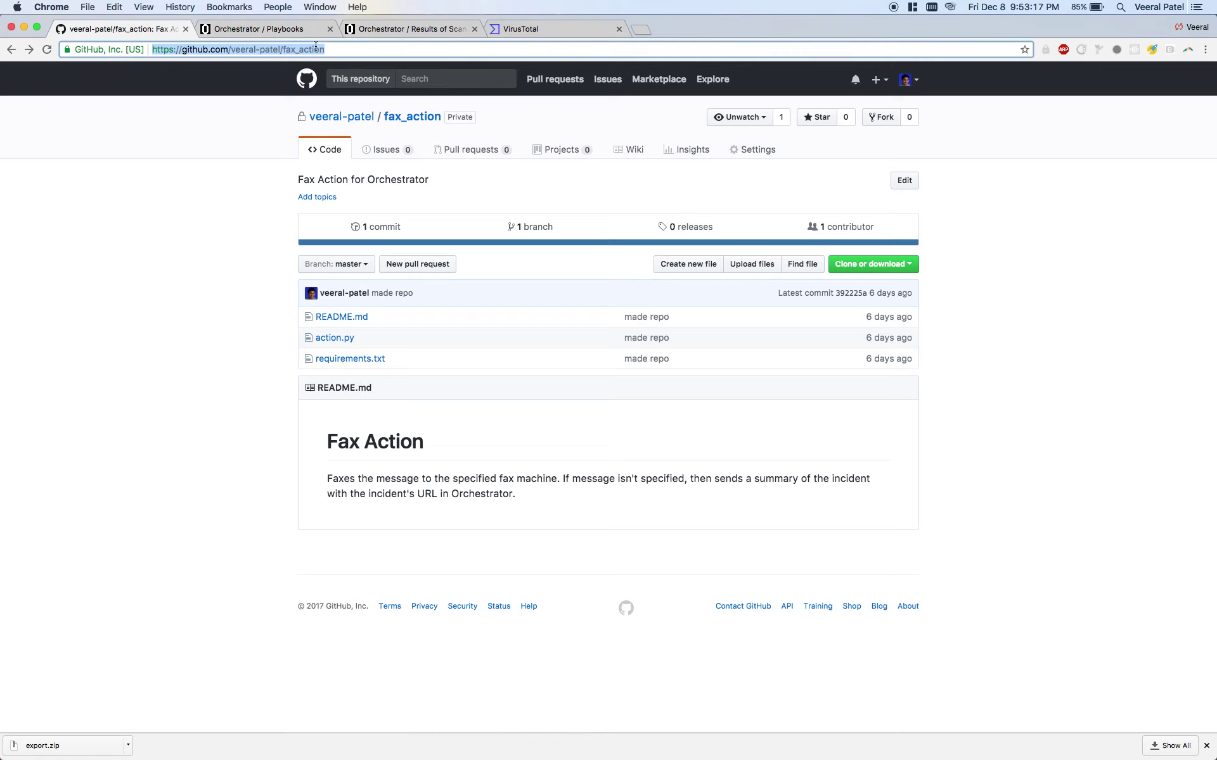
{"action": "key", "text": "super+c"}
{"action": "left_click", "coordinate": [260, 28]}
{"action": "key", "text": "super+v"}
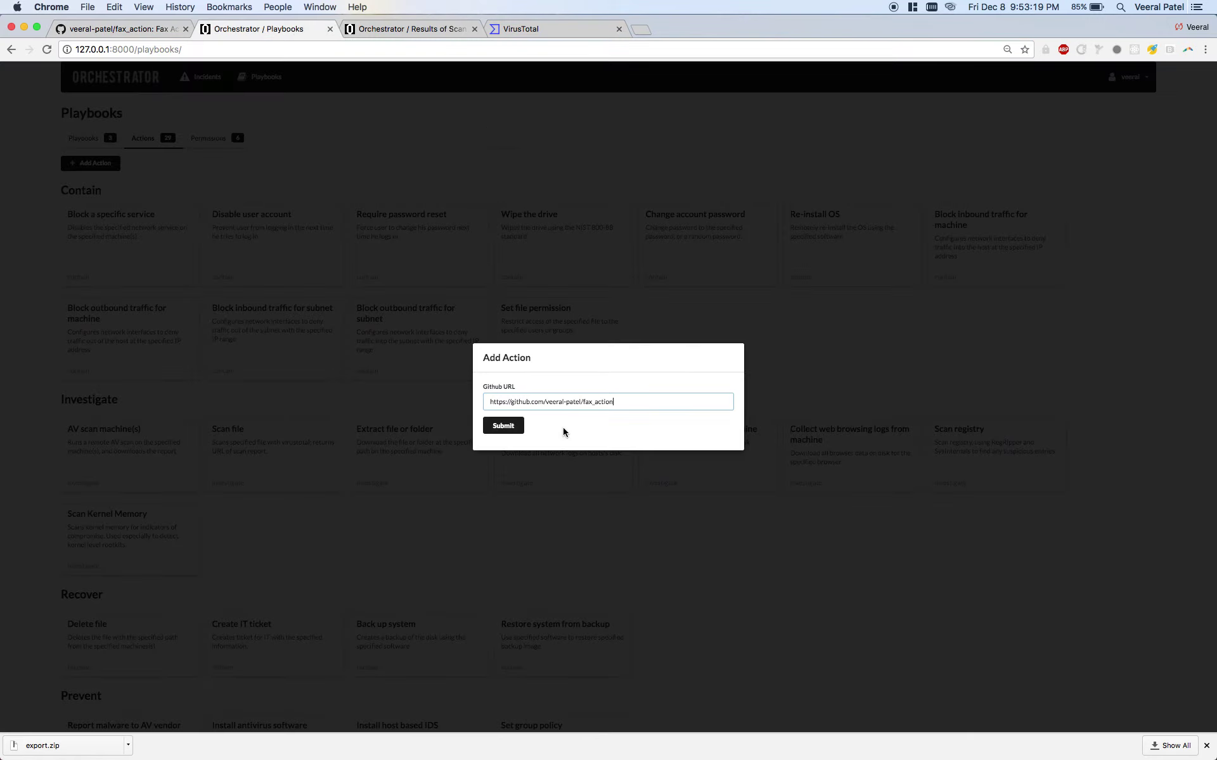
{"action": "left_click", "coordinate": [514, 426]}
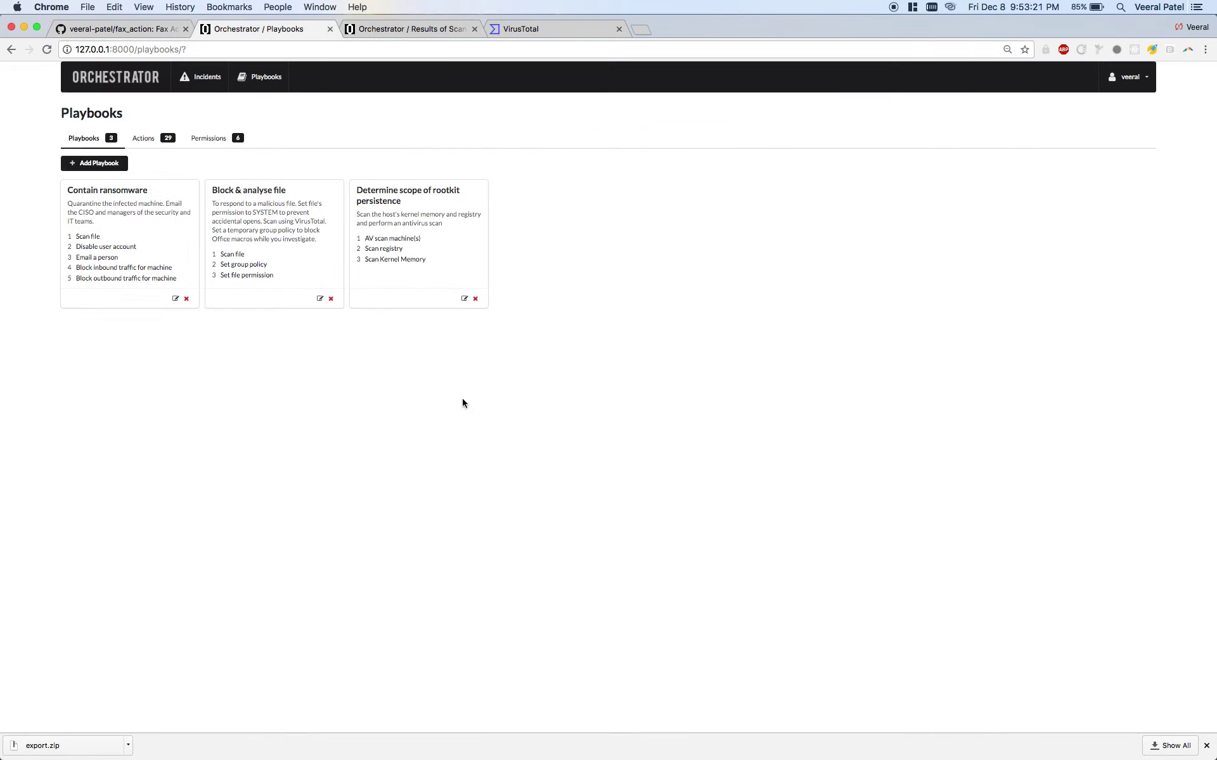
Step: Review the playbook actions list and the permission rules per PC or group, highlighting the Executives group
{"action": "left_click", "coordinate": [137, 139]}
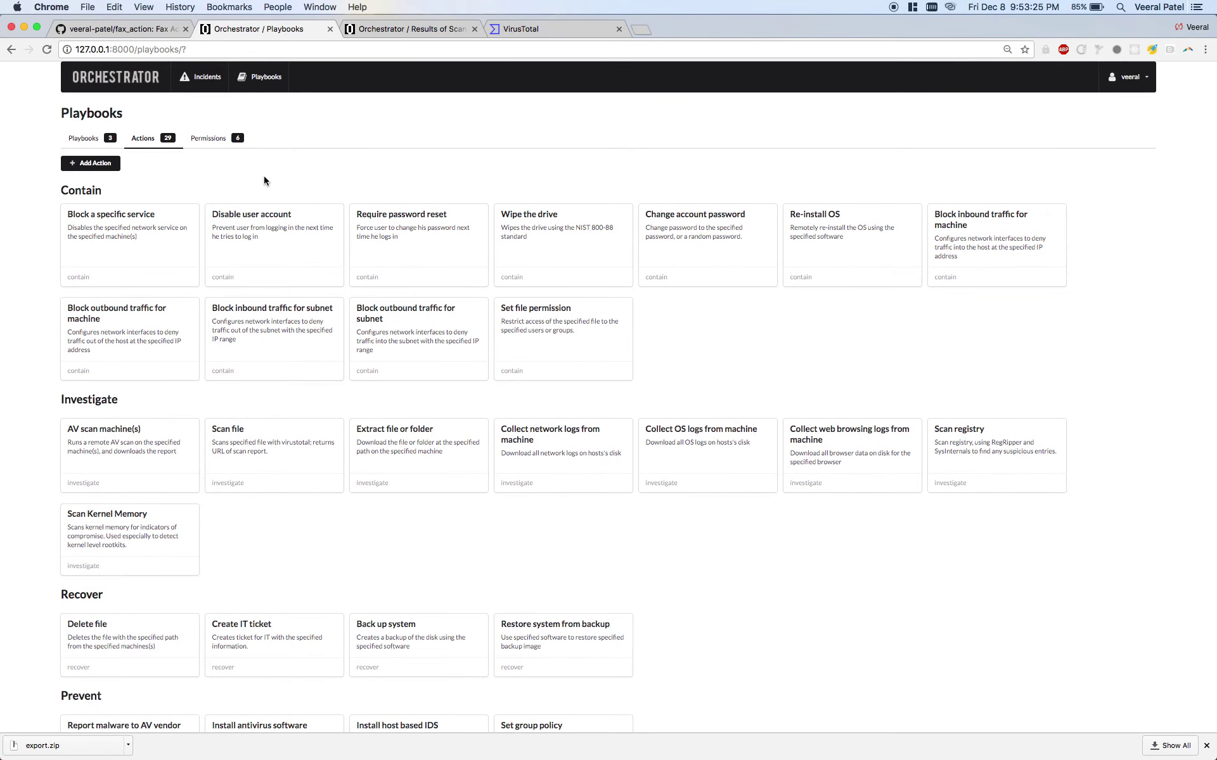
{"action": "left_click", "coordinate": [241, 148]}
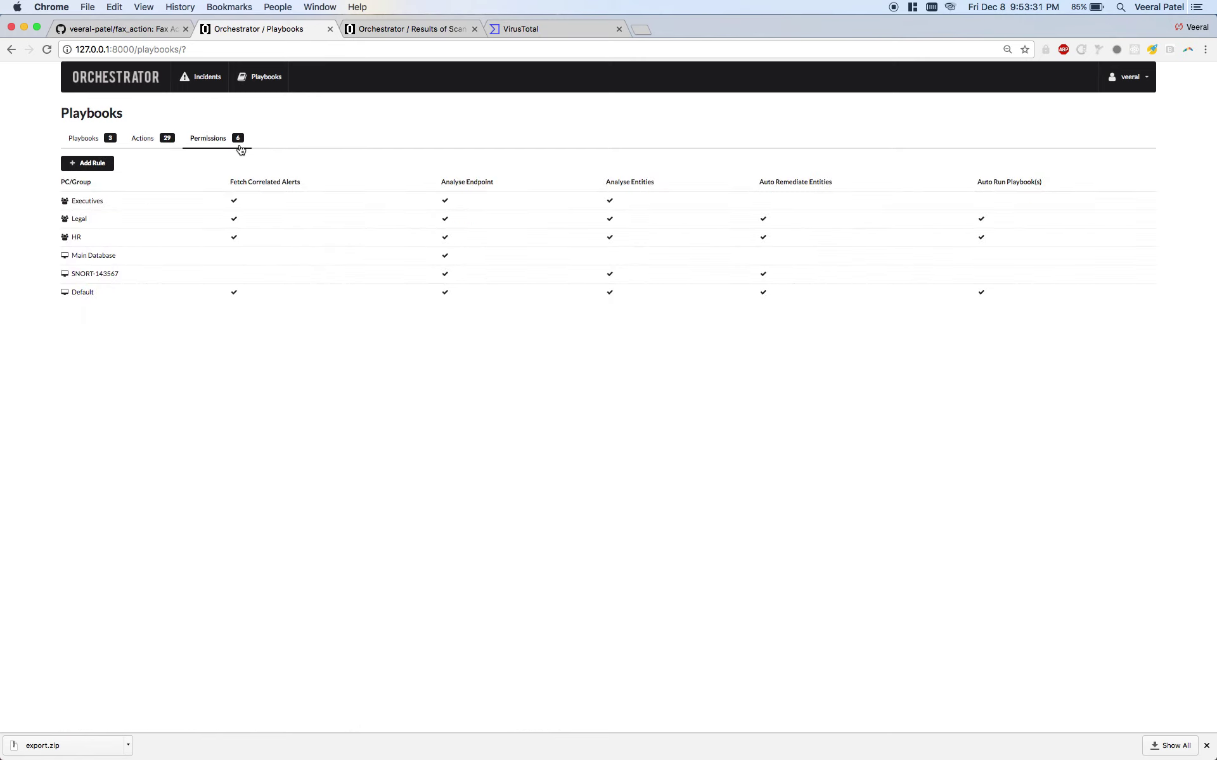
{"action": "double_click", "coordinate": [101, 203]}
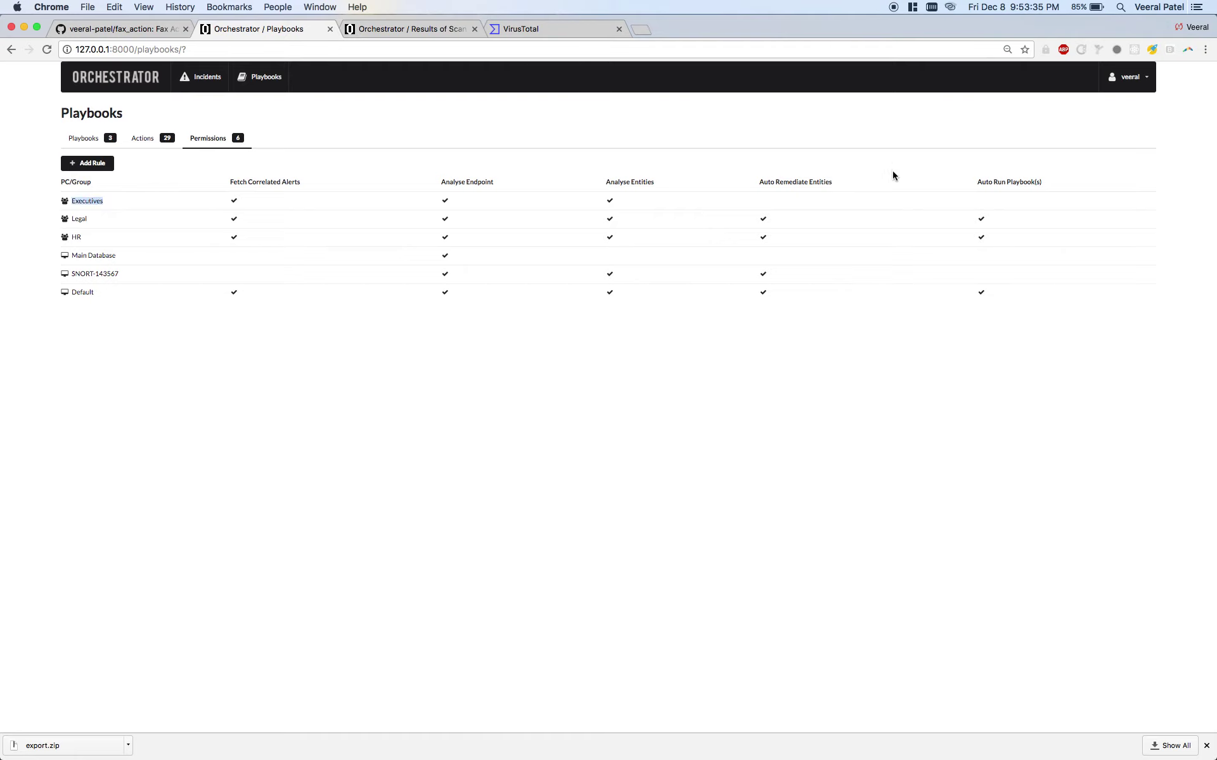